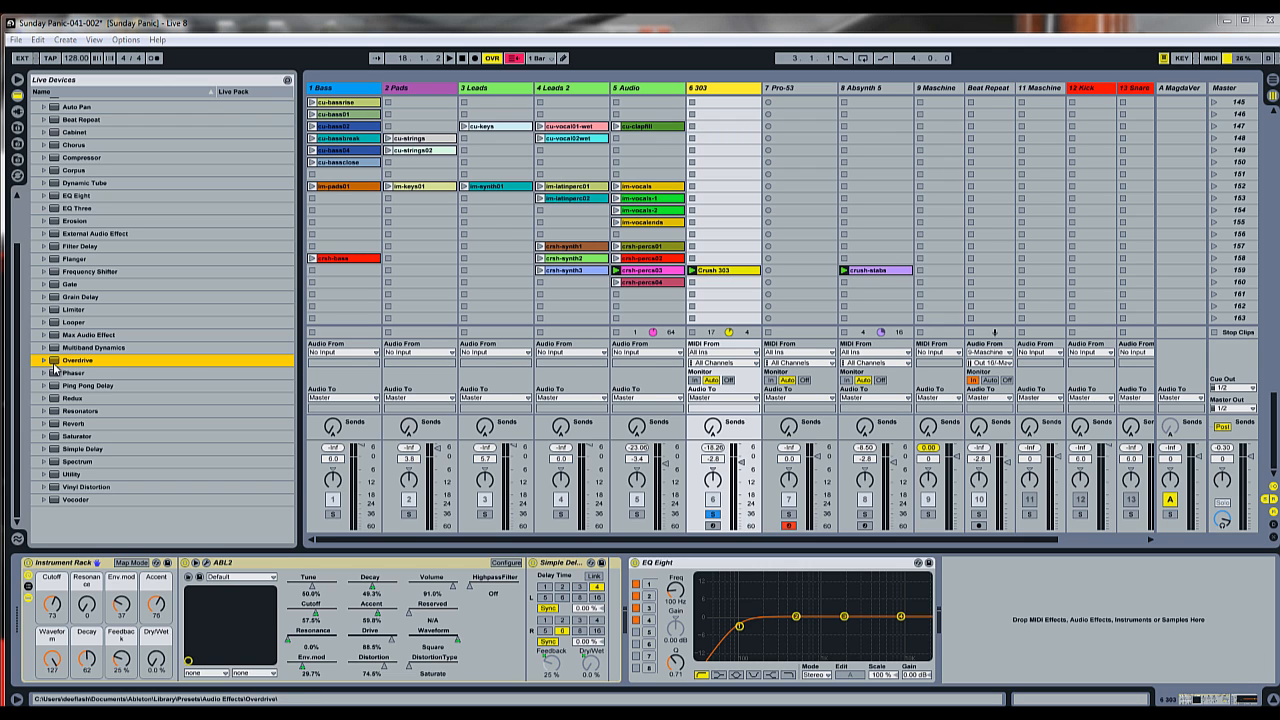
Add Overdrive after EQ Eight on the 303 track and audition the Crush 303 clip with it bypassed, raising the track volume to 0.5.
{"action": "mouse_move", "coordinate": [55, 368]}
{"action": "left_mouse_down"}
{"action": "mouse_move", "coordinate": [600, 500]}
{"action": "mouse_move", "coordinate": [971, 571]}
{"action": "mouse_move", "coordinate": [994, 588]}
{"action": "left_mouse_up"}
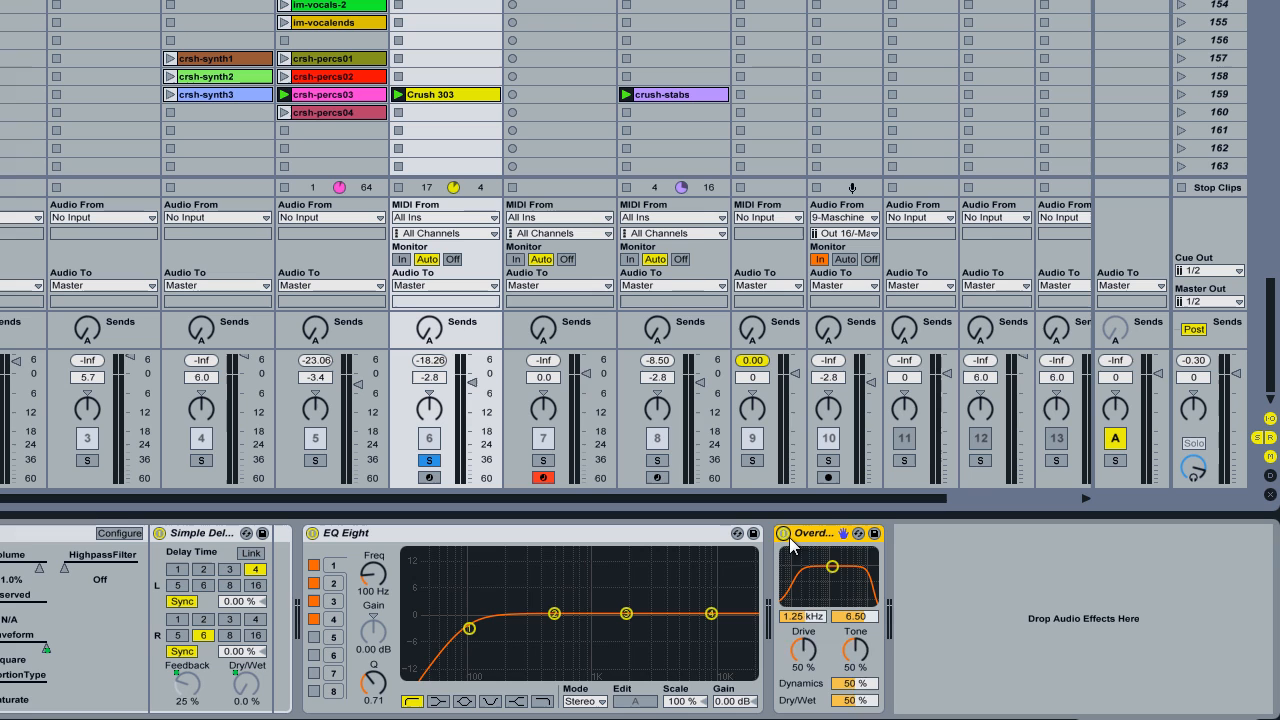
{"action": "left_click", "coordinate": [783, 533]}
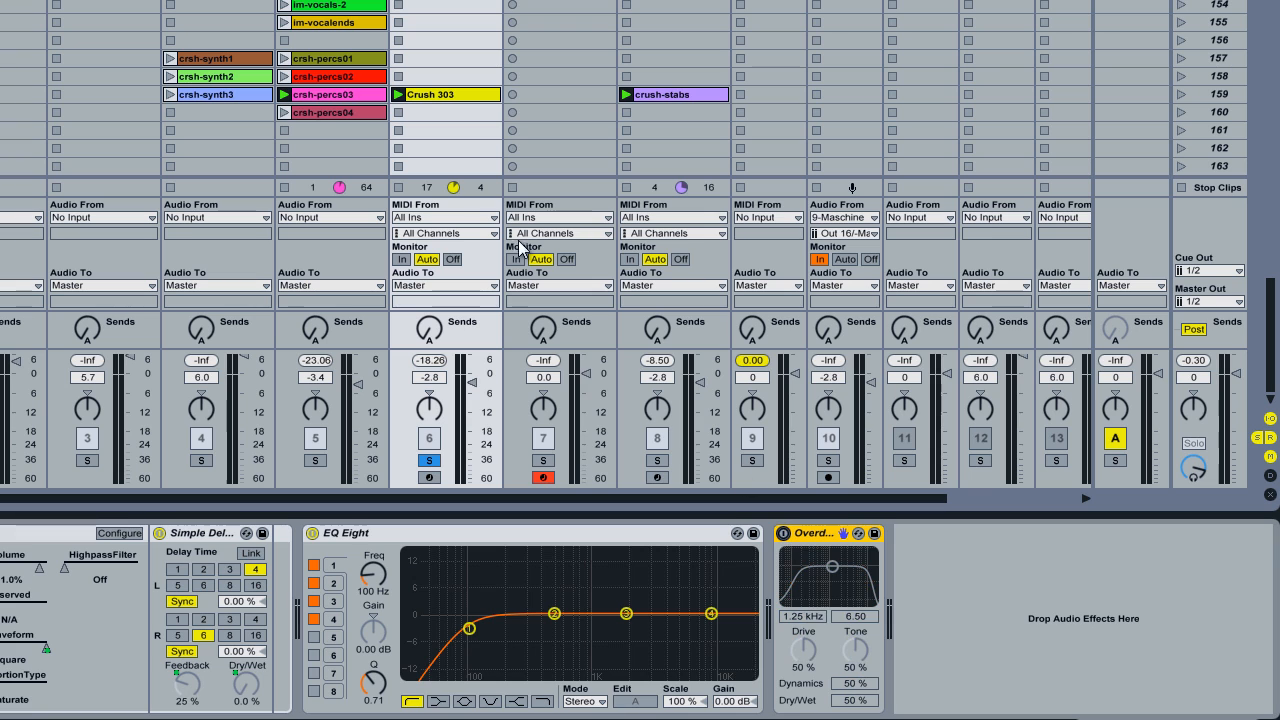
{"action": "left_click", "coordinate": [400, 96]}
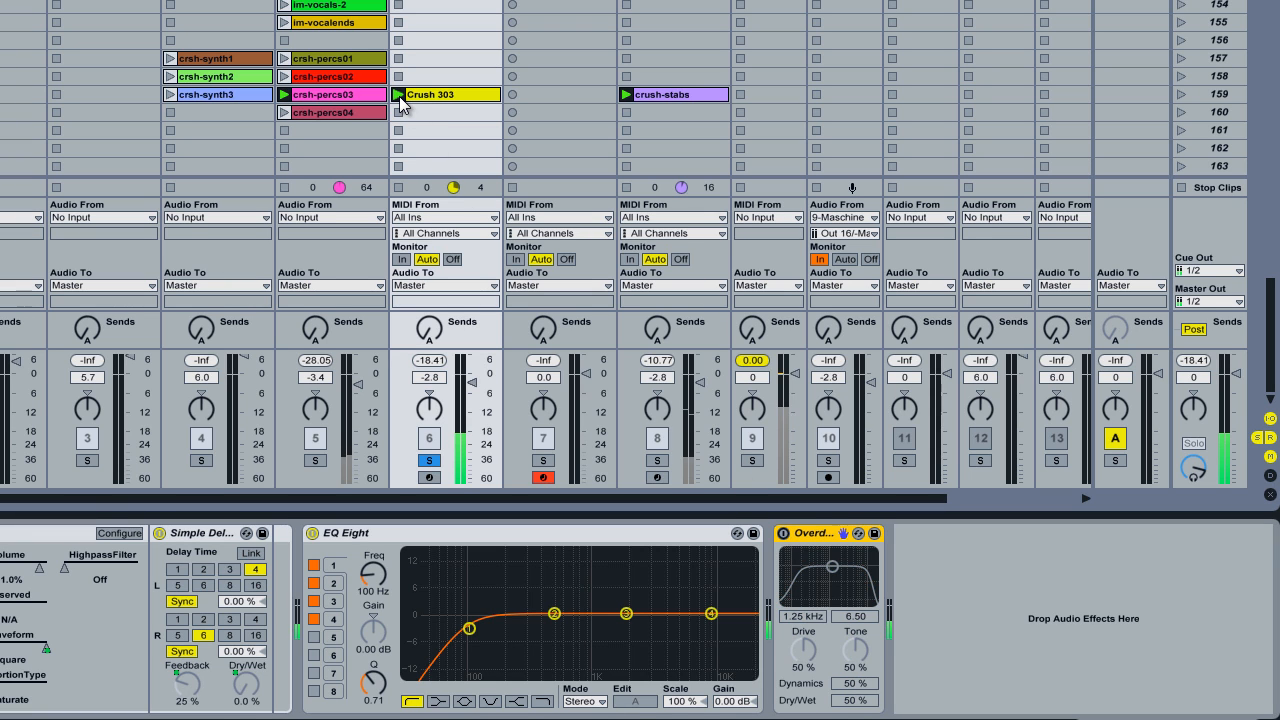
{"action": "scroll", "coordinate": [474, 386], "scroll_direction": "up", "scroll_amount": 4}
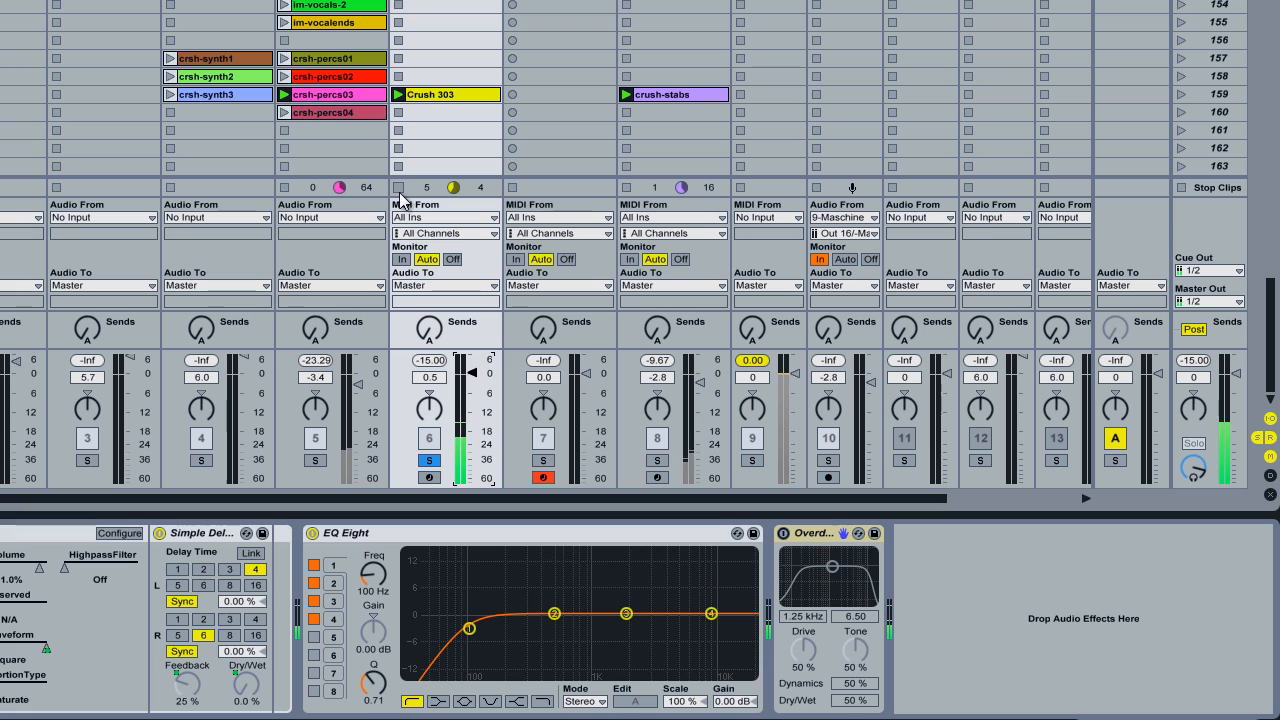
Reactivate Overdrive on the 303 track and set its Drive to 36 % and Tone to 37 %.
{"action": "left_click", "coordinate": [784, 534]}
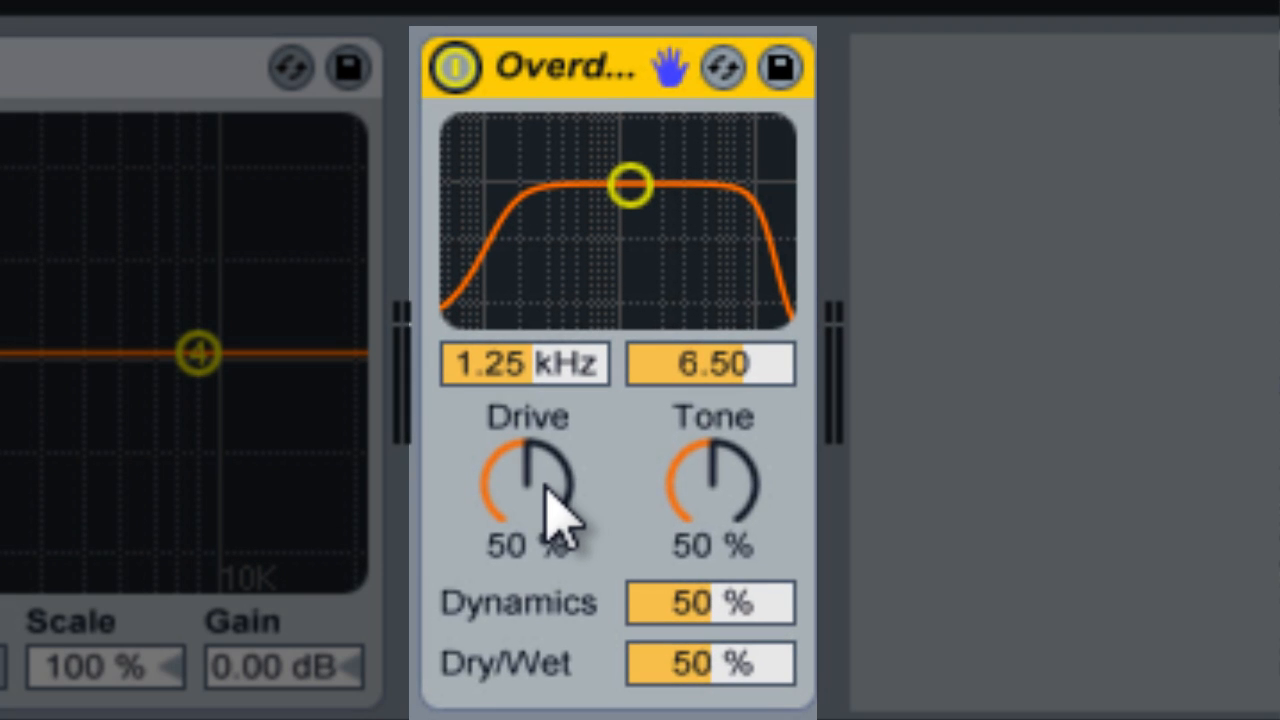
{"action": "left_click_drag", "start_coordinate": [547, 488], "coordinate": [586, 466]}
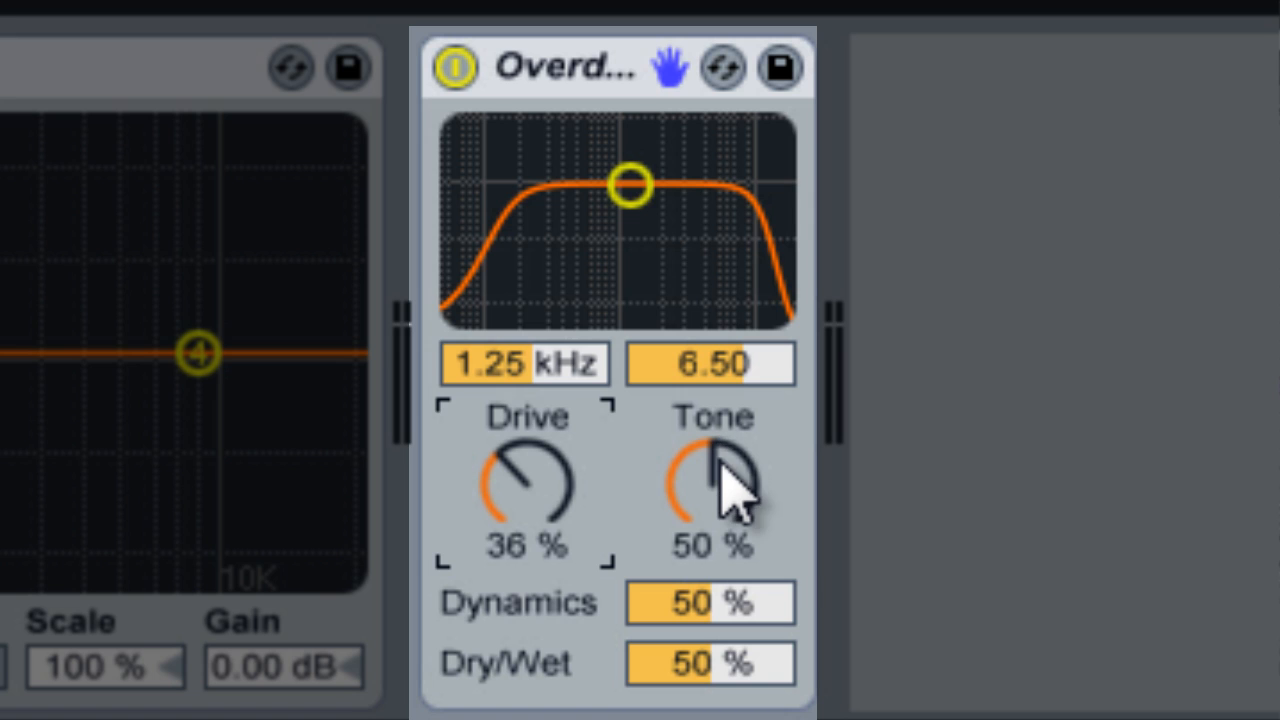
{"action": "scroll", "coordinate": [705, 500], "scroll_direction": "up", "scroll_amount": 10}
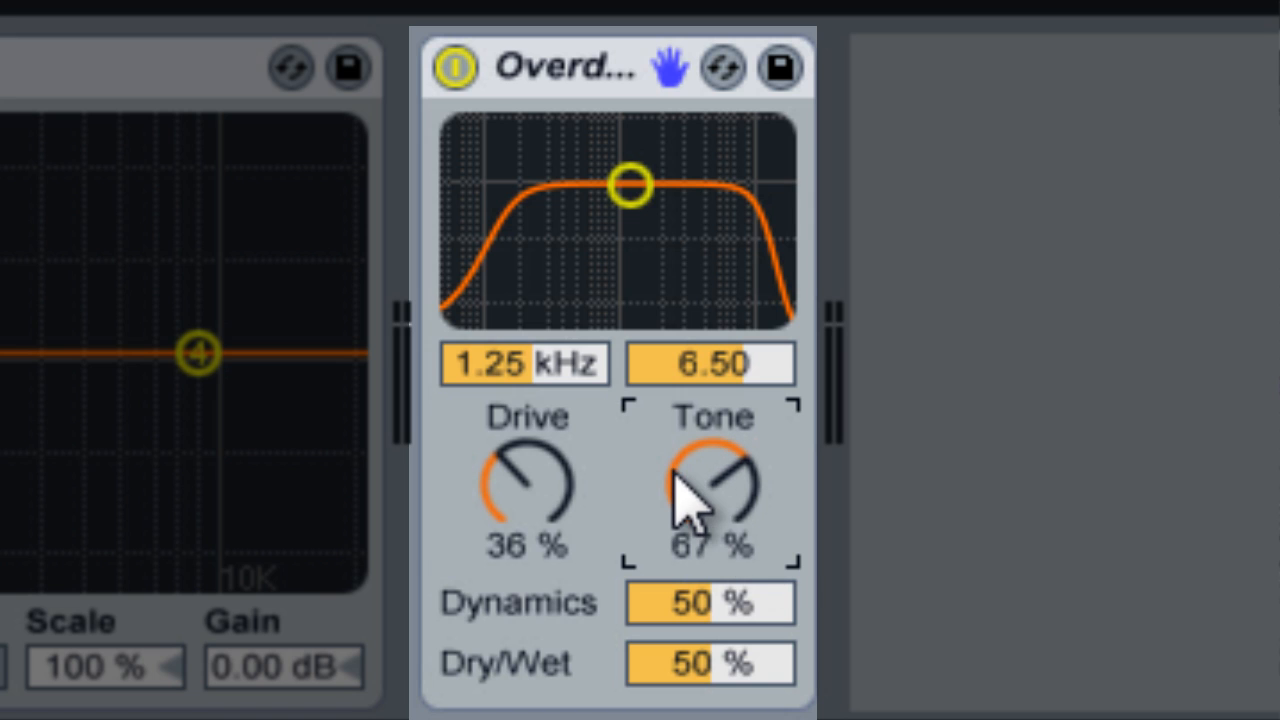
{"action": "scroll", "coordinate": [750, 488], "scroll_direction": "down", "scroll_amount": 20}
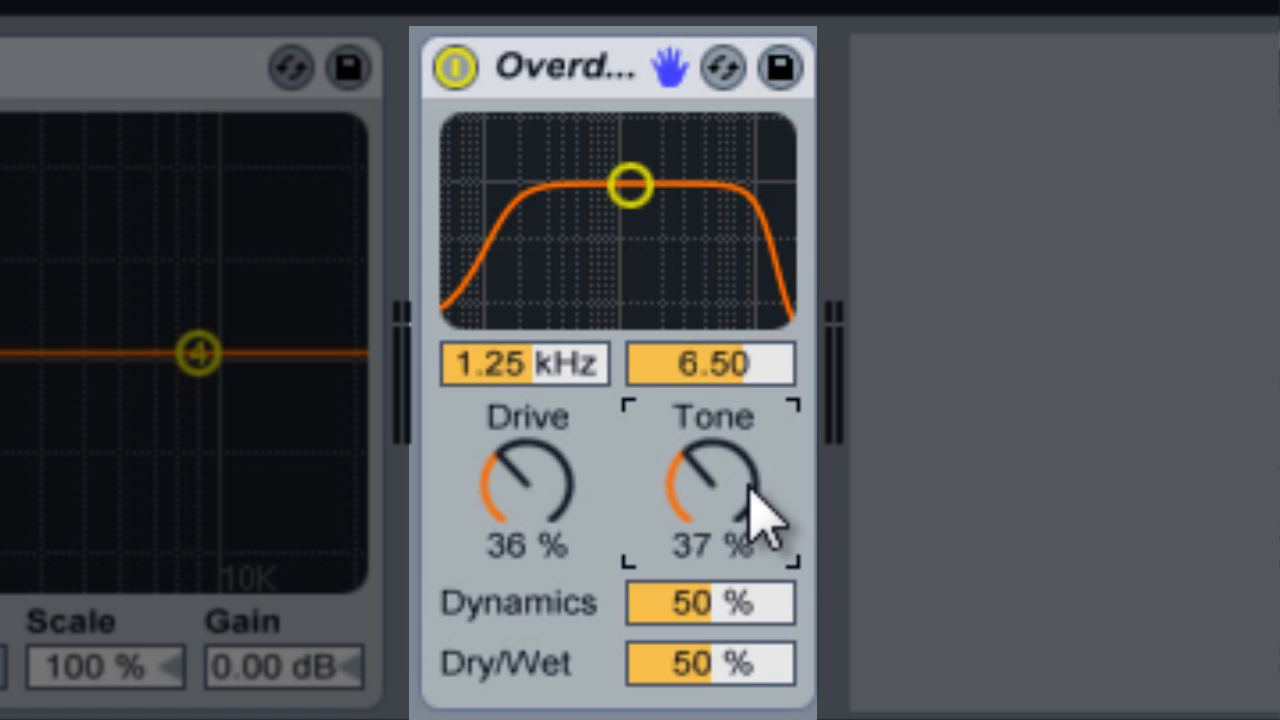
{"action": "scroll", "coordinate": [750, 490], "scroll_direction": "down", "scroll_amount": 2}
{"action": "scroll", "coordinate": [750, 490], "scroll_direction": "up", "scroll_amount": 4}
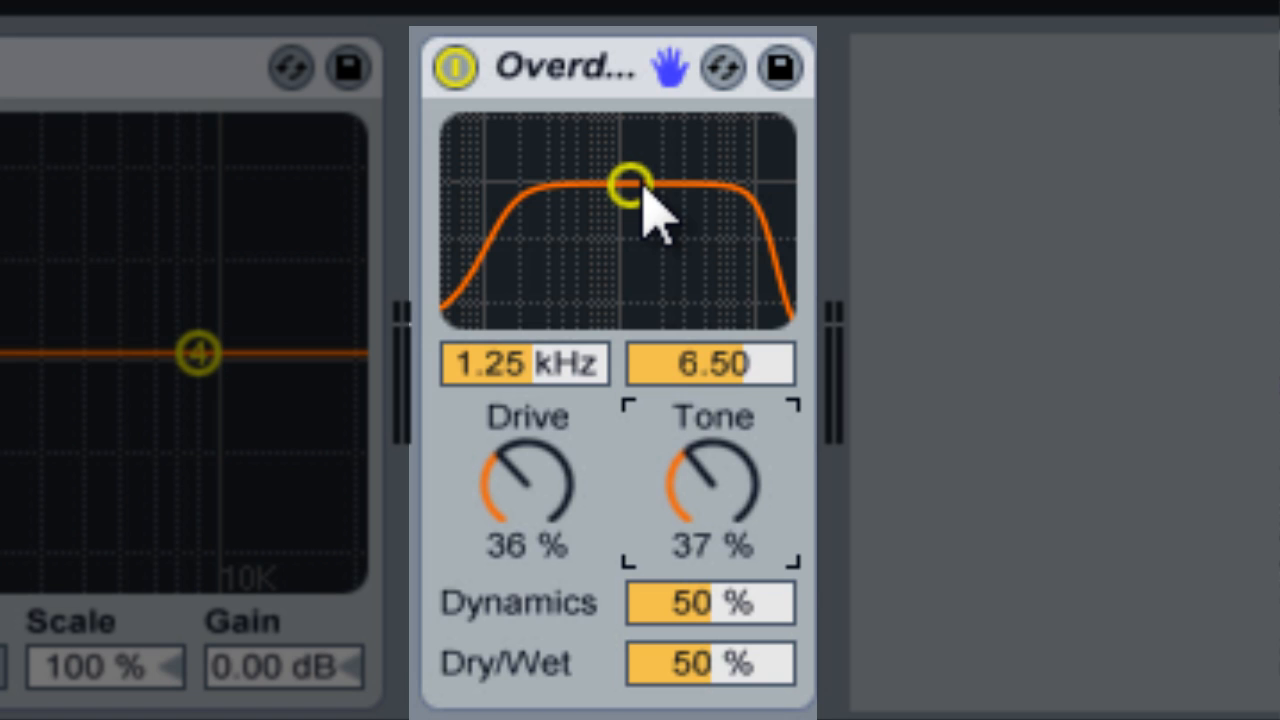
Set the Overdrive filter to 13.2 kHz with a bandwidth of 7.94, Dynamics to 59 % and Dry/Wet to 41 %.
{"action": "left_click_drag", "start_coordinate": [622, 180], "coordinate": [752, 162]}
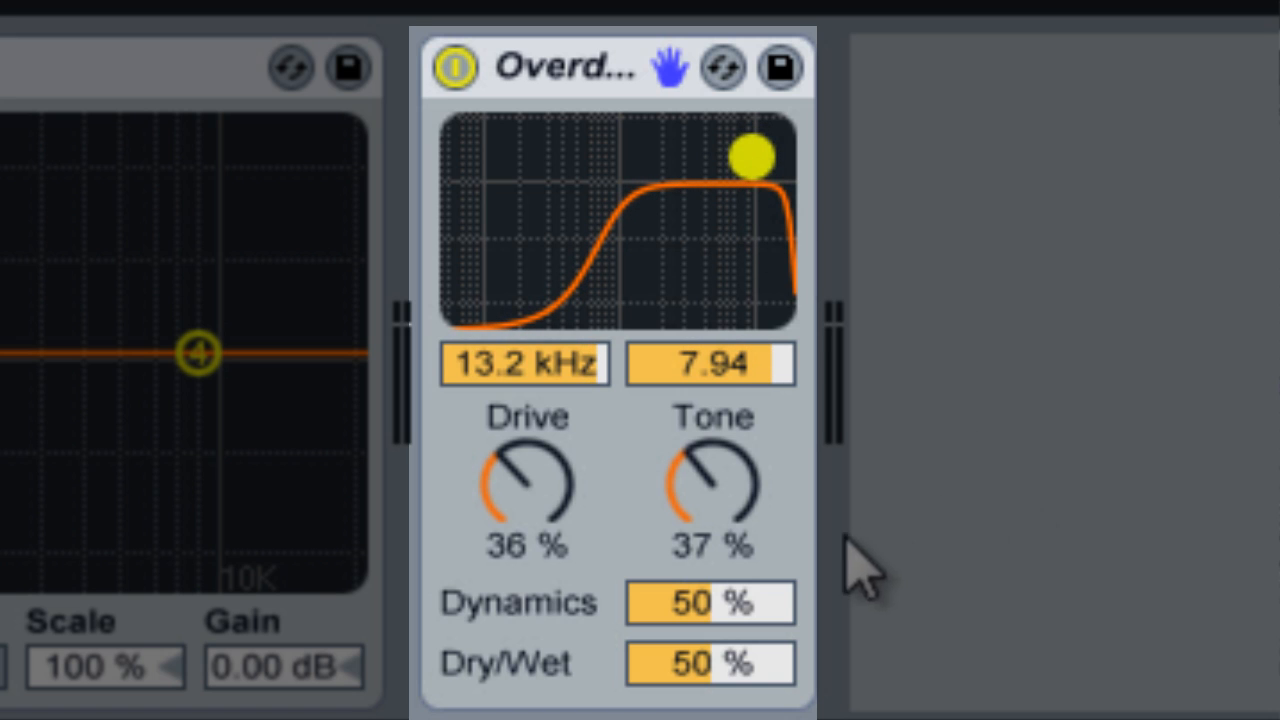
{"action": "left_click_drag", "start_coordinate": [745, 628], "coordinate": [738, 608]}
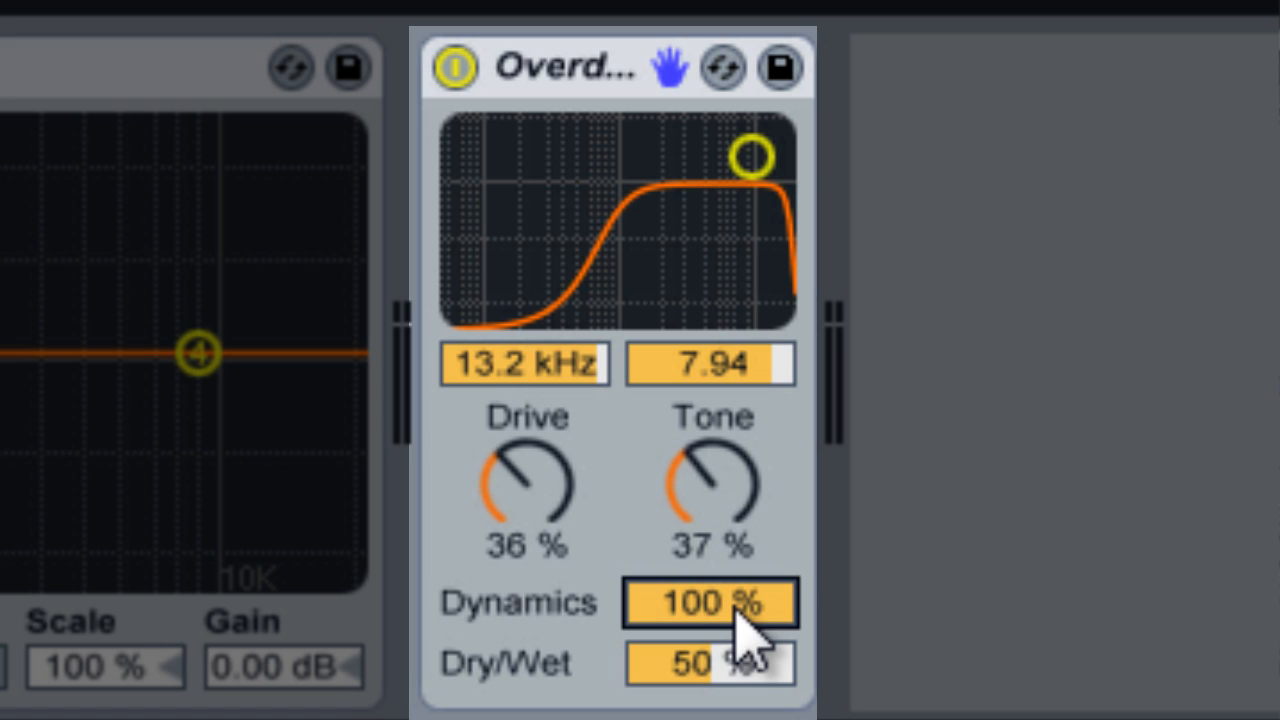
{"action": "left_click_drag", "start_coordinate": [737, 612], "coordinate": [739, 617]}
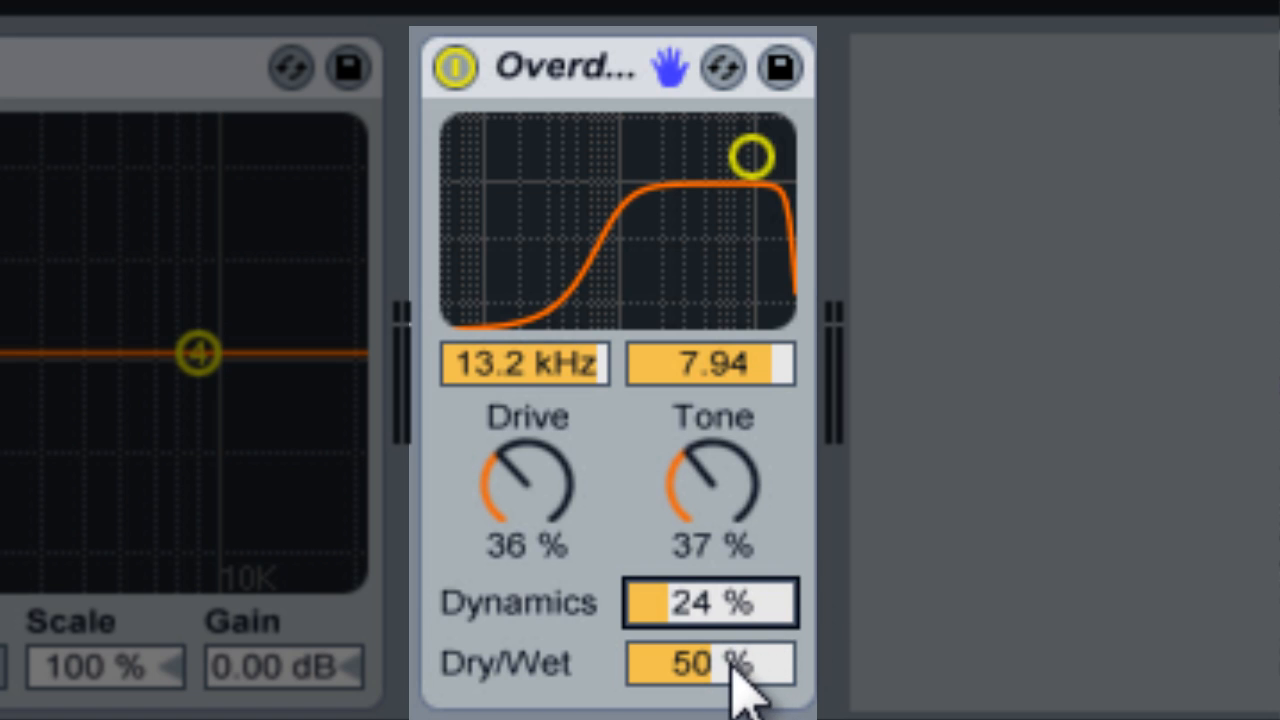
{"action": "left_click_drag", "start_coordinate": [710, 657], "coordinate": [711, 658]}
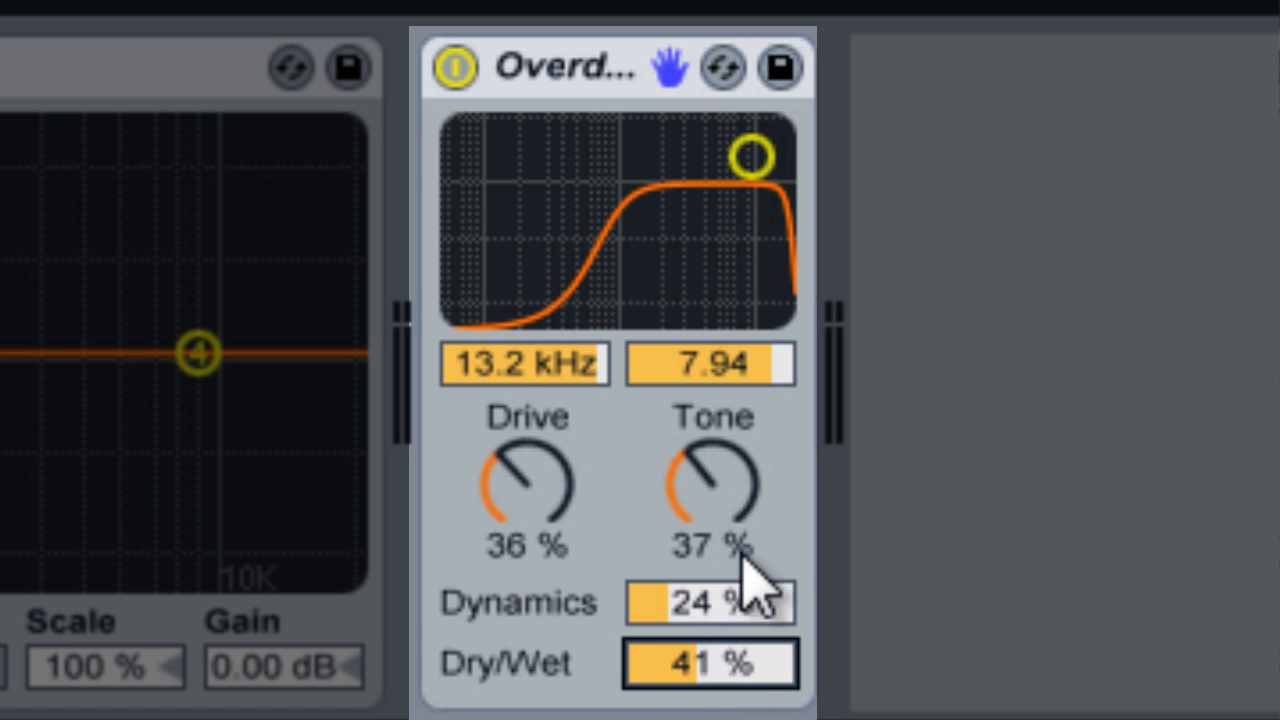
{"action": "left_click_drag", "start_coordinate": [743, 610], "coordinate": [747, 601]}
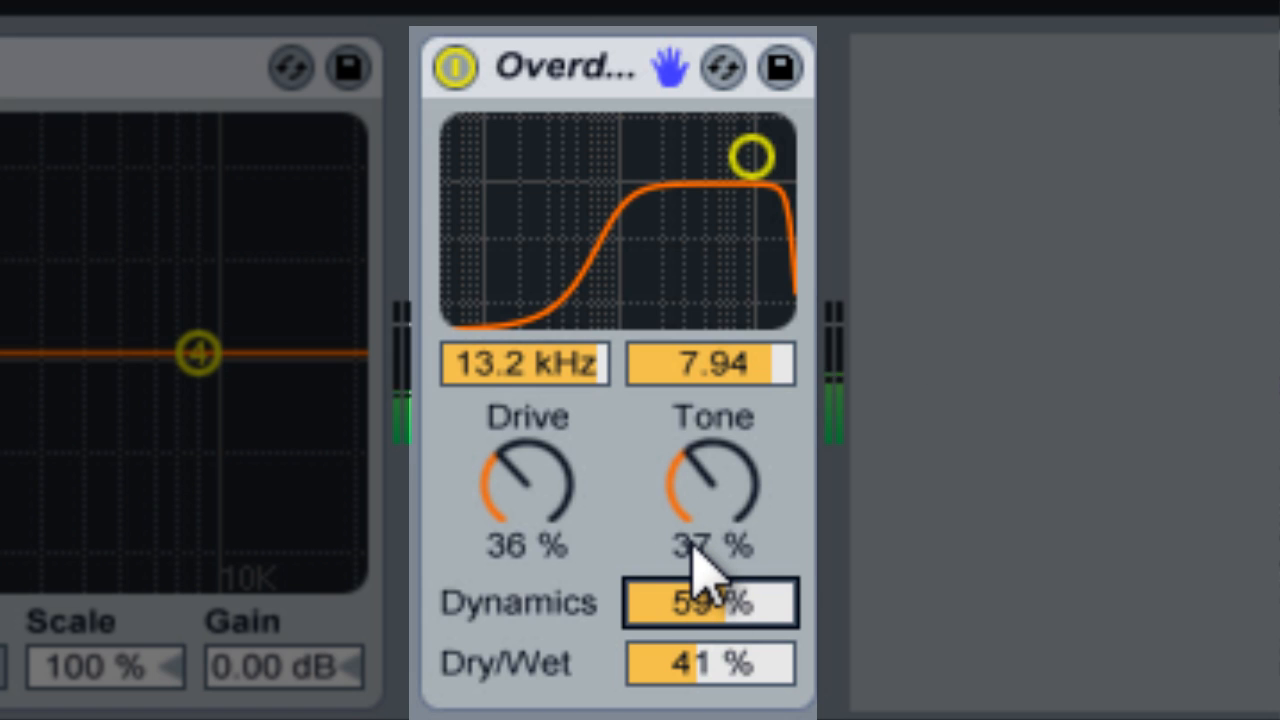
Move the Overdrive filter to 7.12 kHz with a bandwidth of 5.10 and set Dry/Wet to 100 %.
{"action": "left_click_drag", "start_coordinate": [751, 161], "coordinate": [724, 204]}
{"action": "left_click_drag", "start_coordinate": [780, 684], "coordinate": [766, 678]}
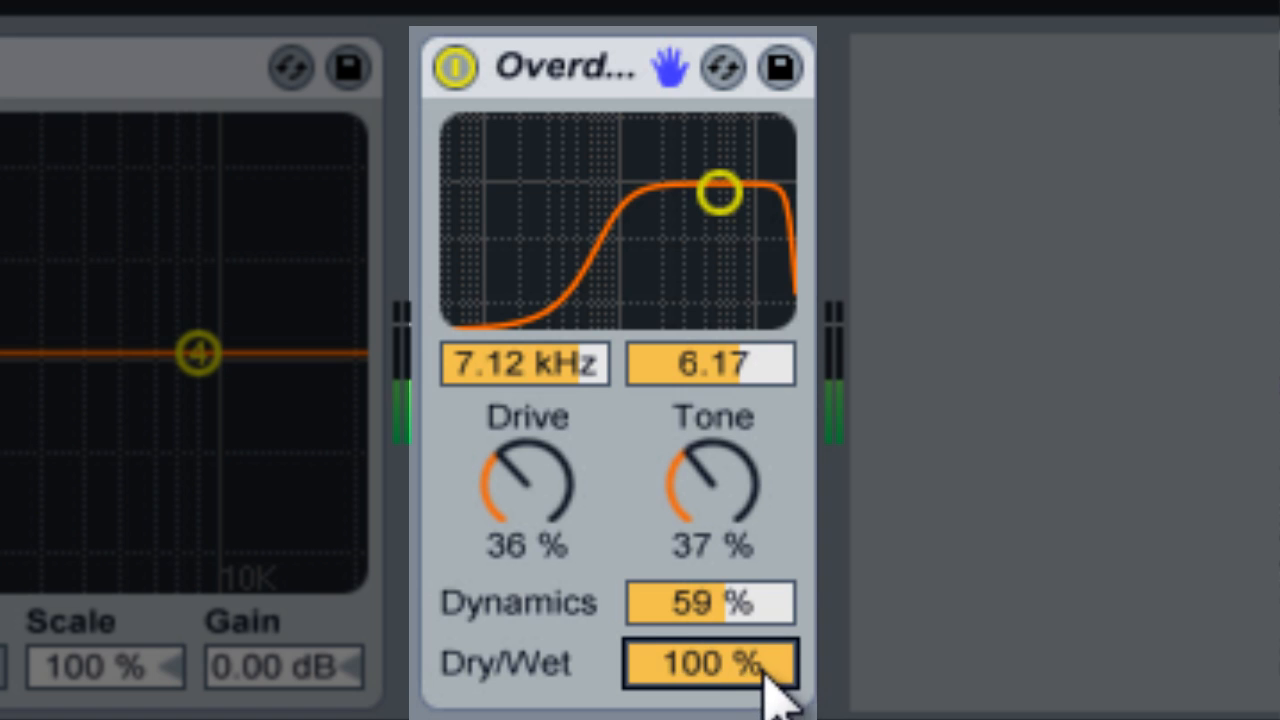
{"action": "mouse_move", "coordinate": [720, 192]}
{"action": "left_mouse_down"}
{"action": "mouse_move", "coordinate": [709, 166]}
{"action": "mouse_move", "coordinate": [697, 172]}
{"action": "mouse_move", "coordinate": [720, 214]}
{"action": "left_mouse_up"}
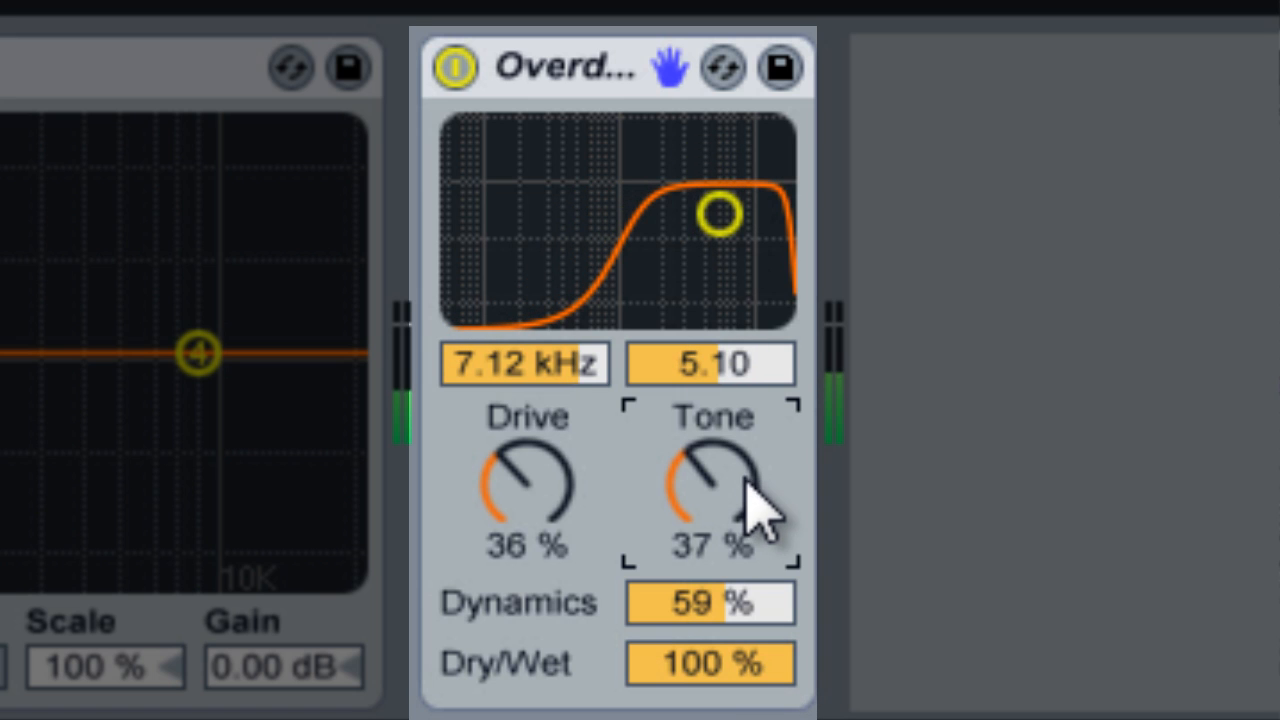
Set Overdrive's Tone to 70 %, Drive to 67 %, and both Dynamics and Dry/Wet to 44 %.
{"action": "left_click_drag", "start_coordinate": [750, 500], "coordinate": [754, 520]}
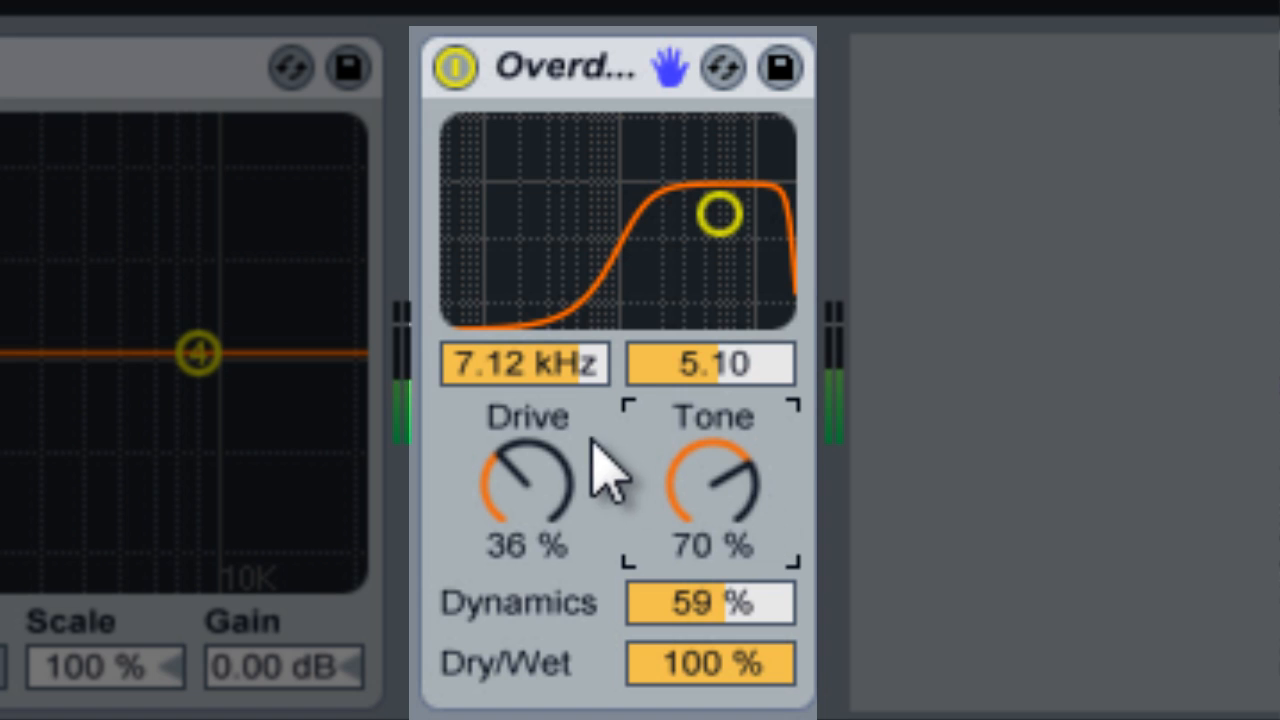
{"action": "left_click_drag", "start_coordinate": [534, 491], "coordinate": [535, 488]}
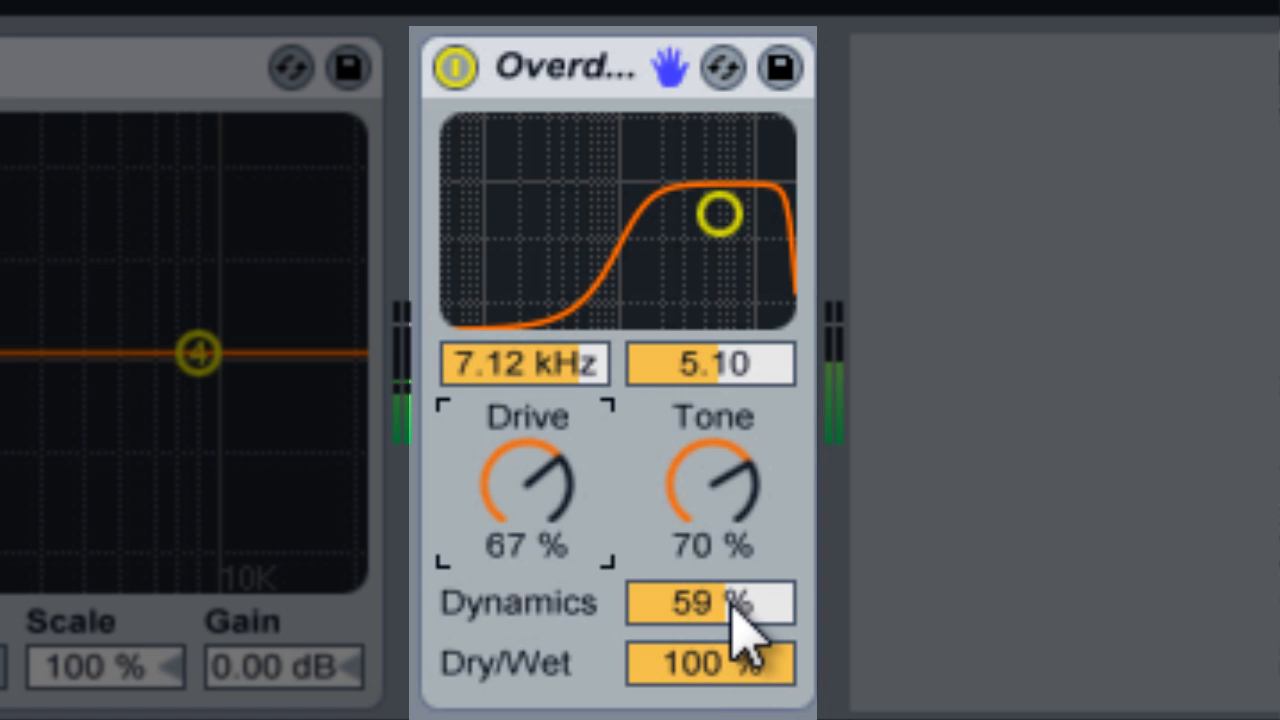
{"action": "left_click_drag", "start_coordinate": [733, 596], "coordinate": [732, 602]}
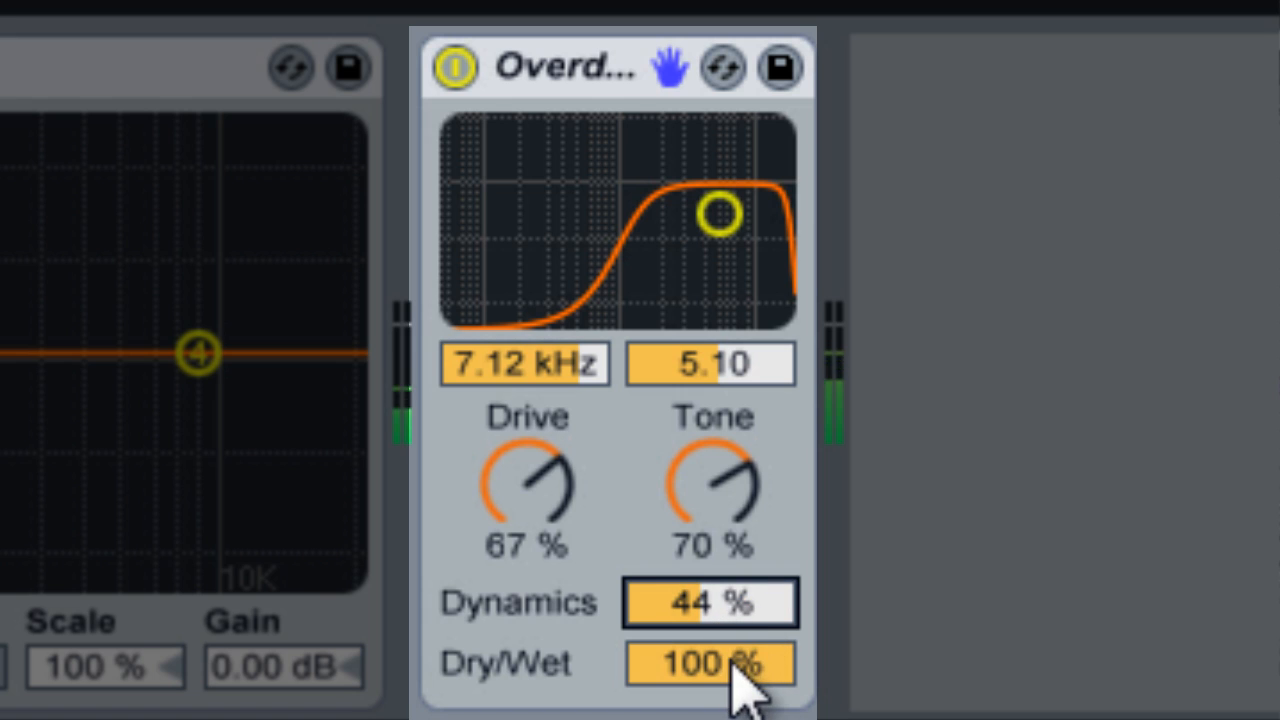
{"action": "left_click_drag", "start_coordinate": [757, 680], "coordinate": [762, 688]}
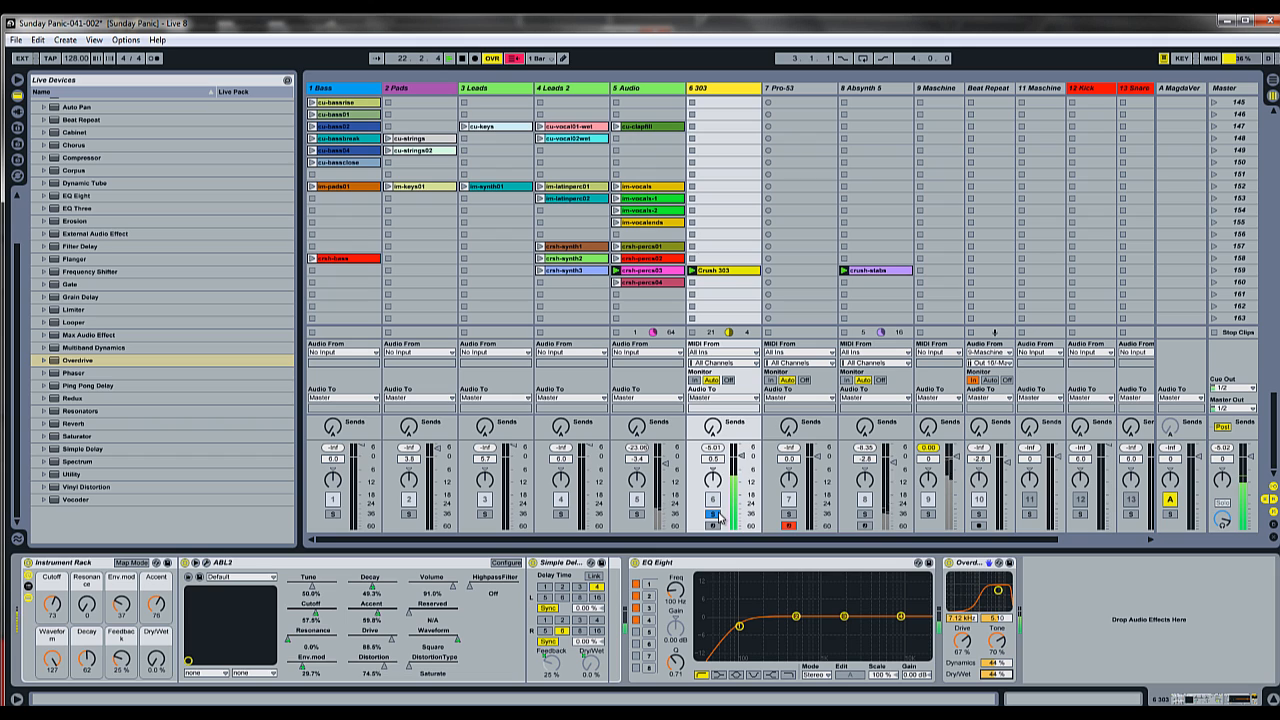
Unsolo the 303 track and set Overdrive's filter to 5.04 kHz and 5.81, Tone to 47 %, Dynamics to 27 % and Dry/Wet to 20 %.
{"action": "left_click", "coordinate": [714, 514]}
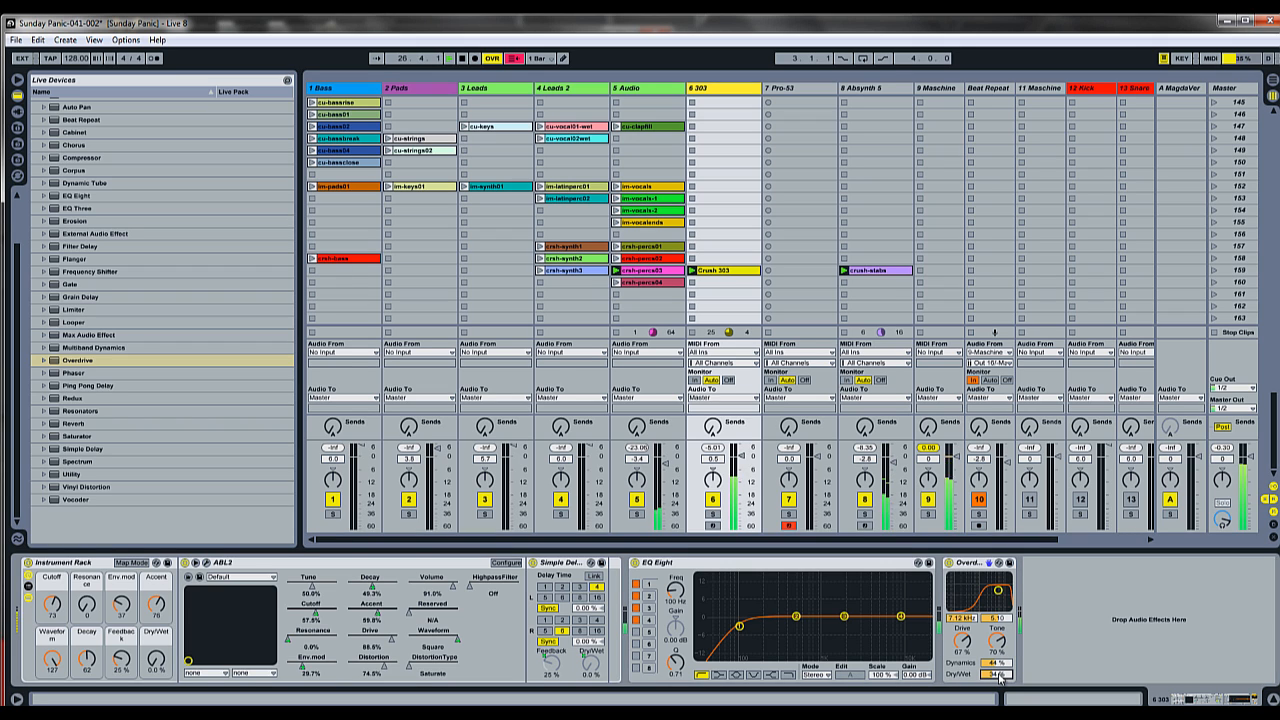
{"action": "left_click_drag", "start_coordinate": [1003, 666], "coordinate": [1003, 660]}
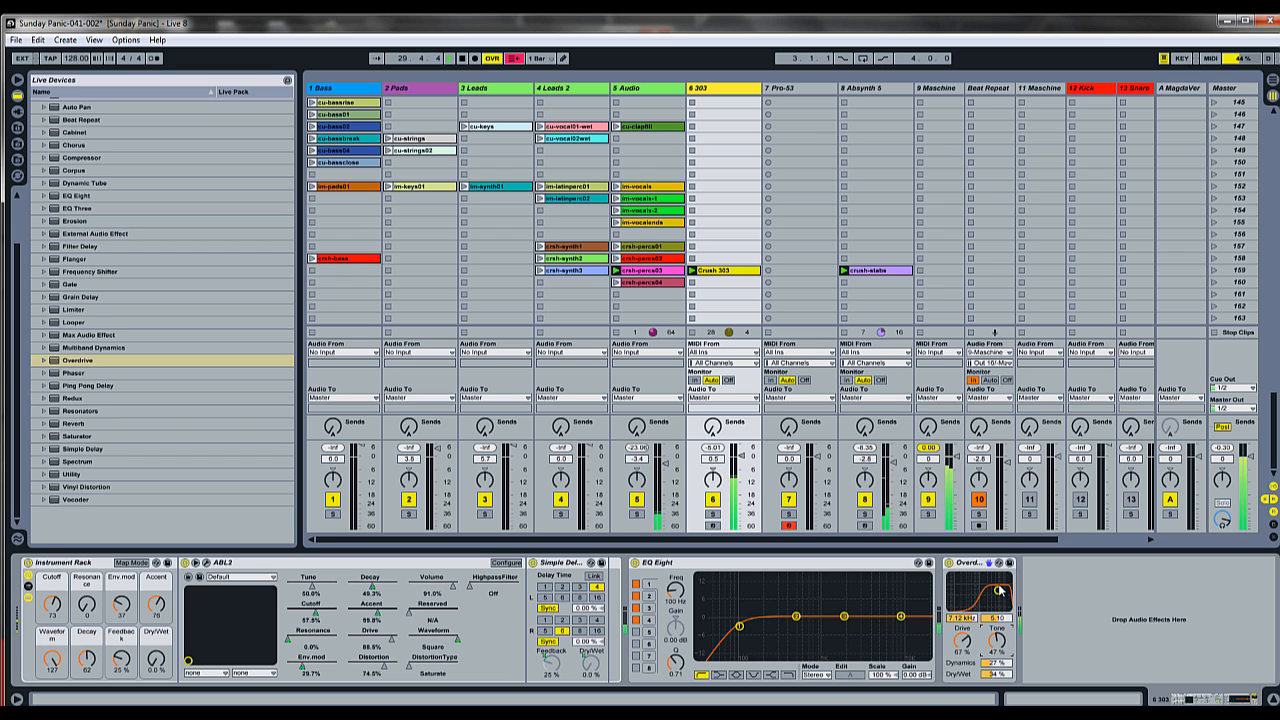
{"action": "left_click_drag", "start_coordinate": [990, 591], "coordinate": [995, 590]}
{"action": "left_click", "coordinate": [994, 674]}
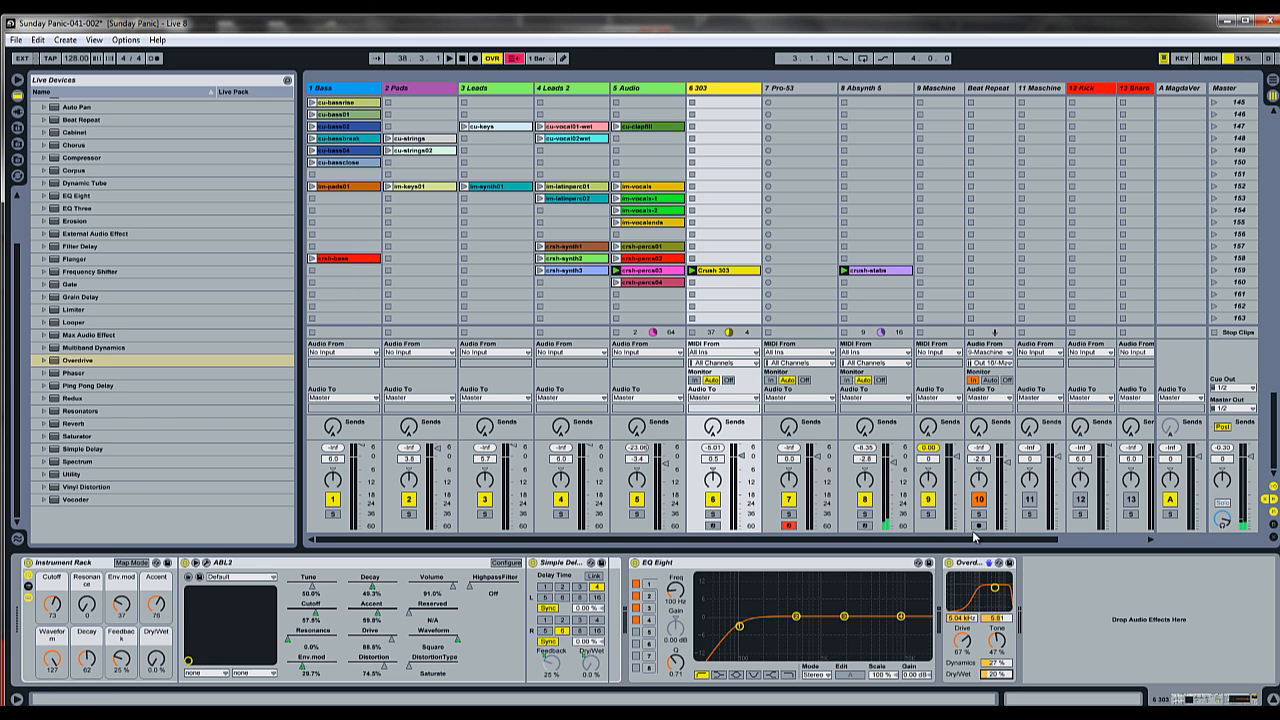
Delete the Overdrive effect from the 303 track.
{"action": "left_click", "coordinate": [976, 563]}
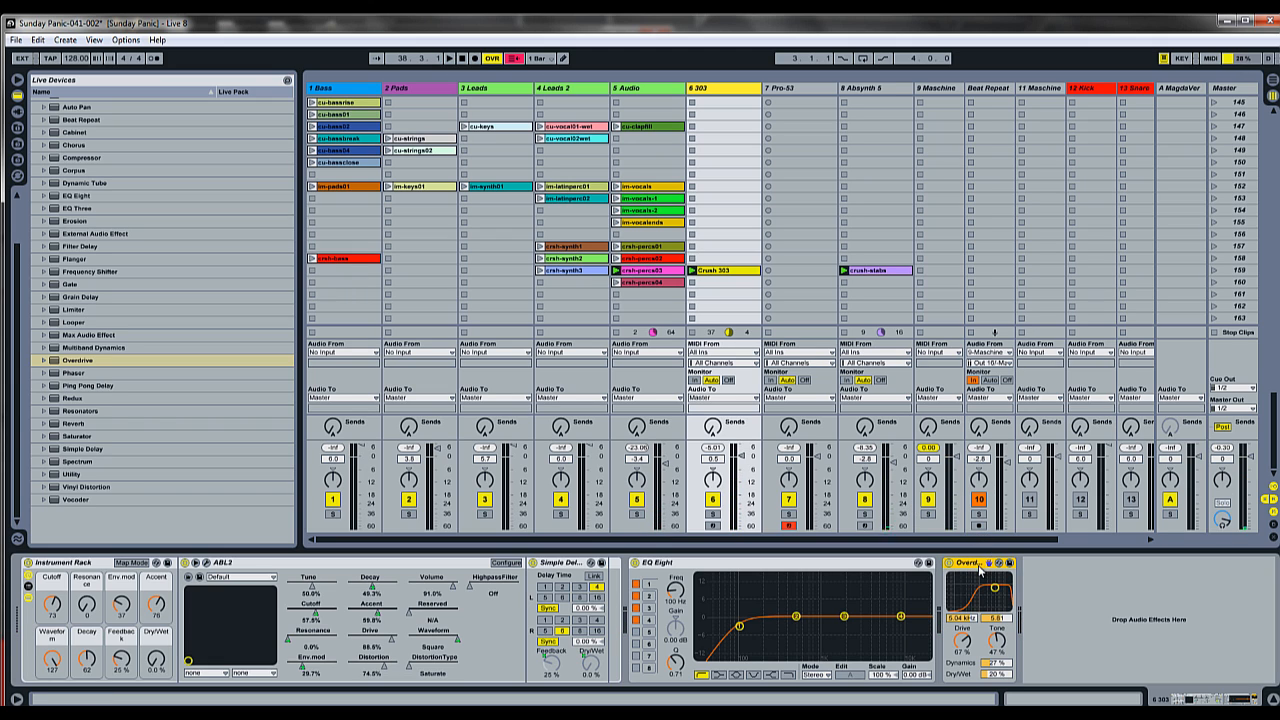
{"action": "key", "text": "Delete"}
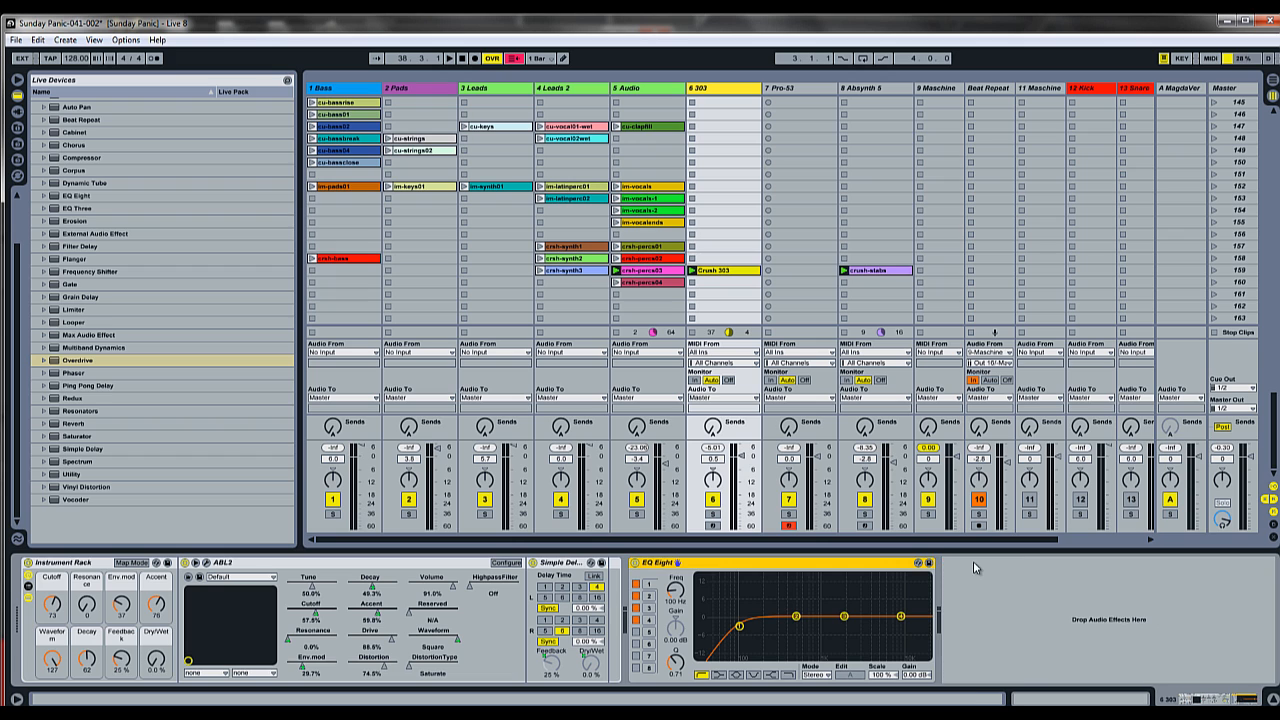
Mute Kick AllOver 1 in the Crush group of the Maschine plug-in on track 9, and play the set to check it.
{"action": "left_click", "coordinate": [1149, 540]}
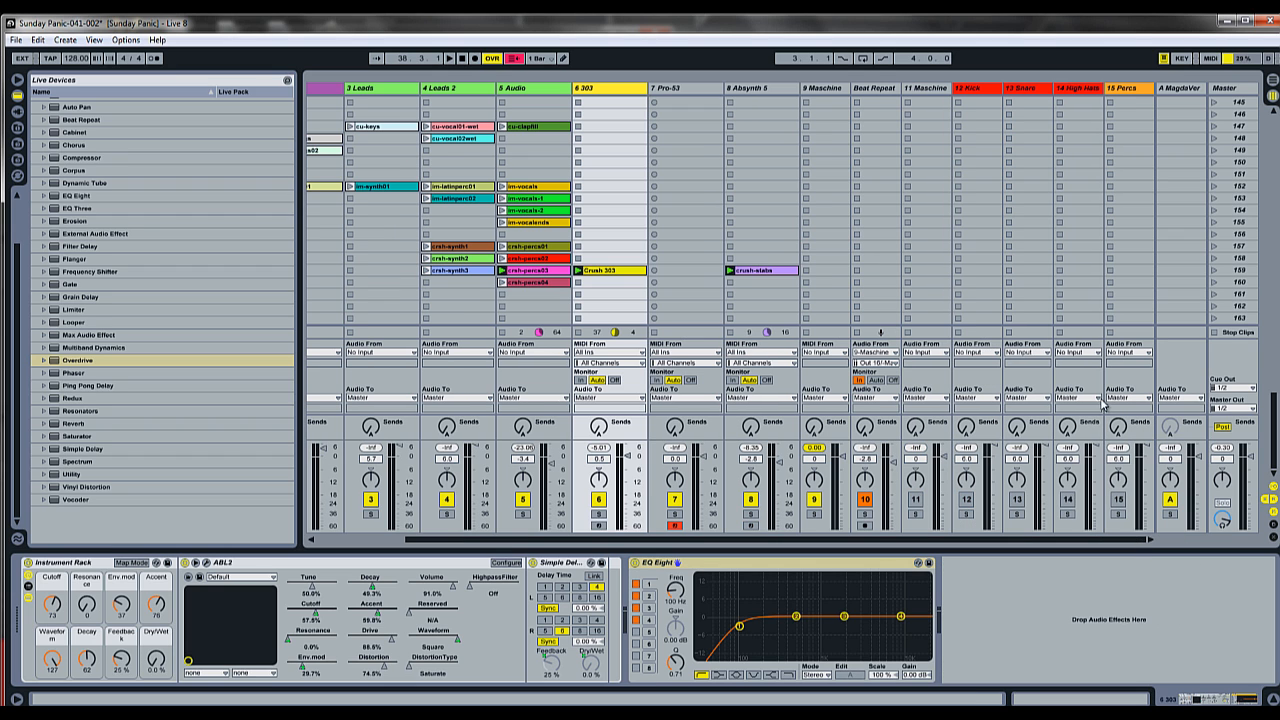
{"action": "scroll", "coordinate": [1041, 264], "scroll_direction": "up", "scroll_amount": 7}
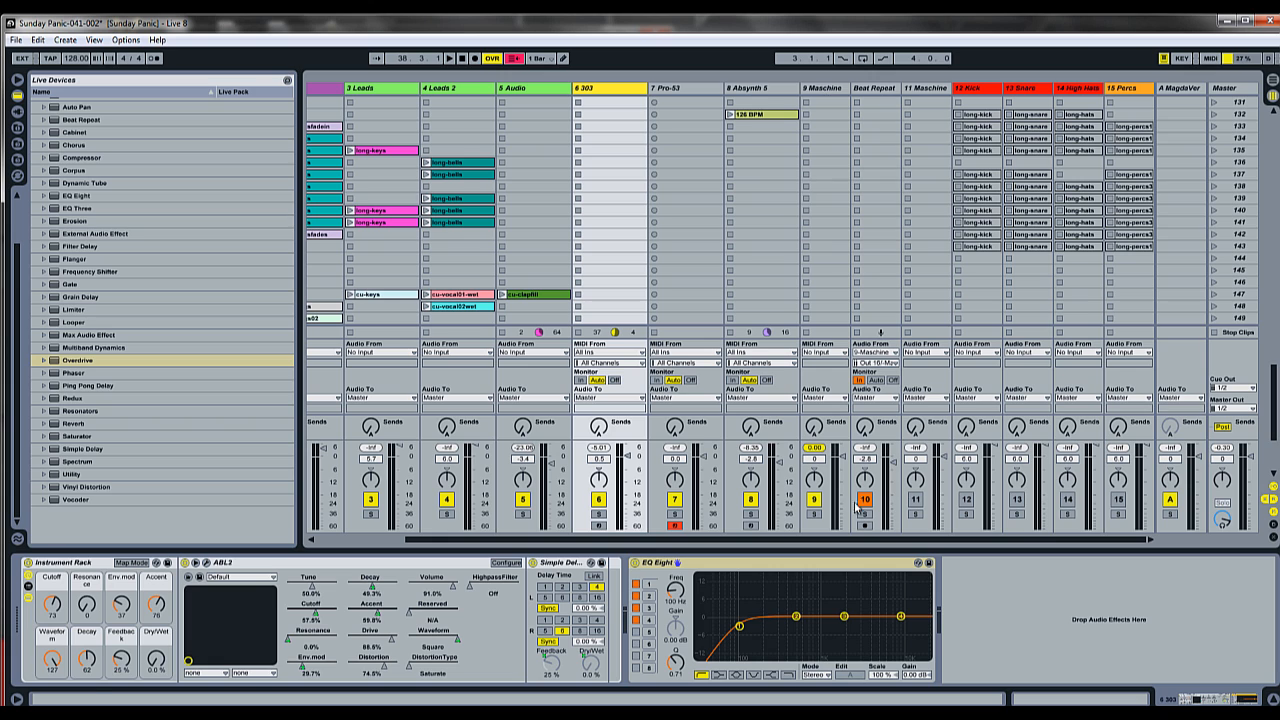
{"action": "left_click", "coordinate": [815, 88]}
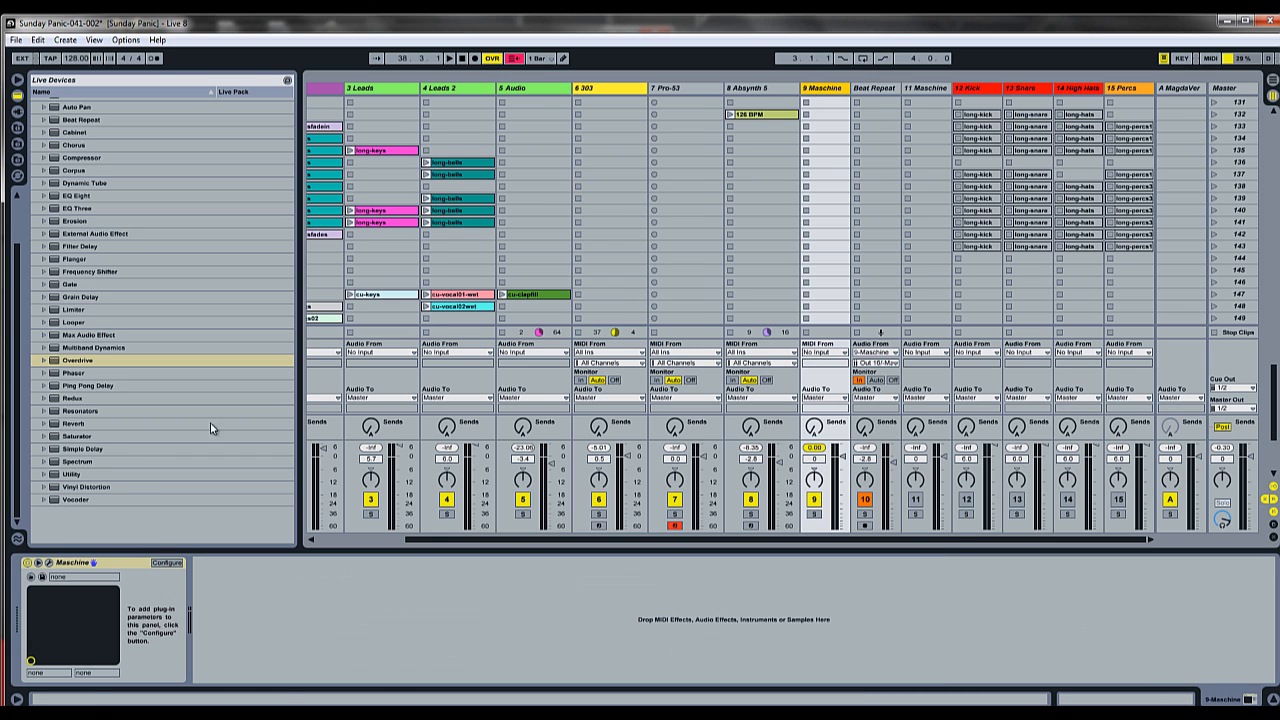
{"action": "left_click", "coordinate": [52, 563]}
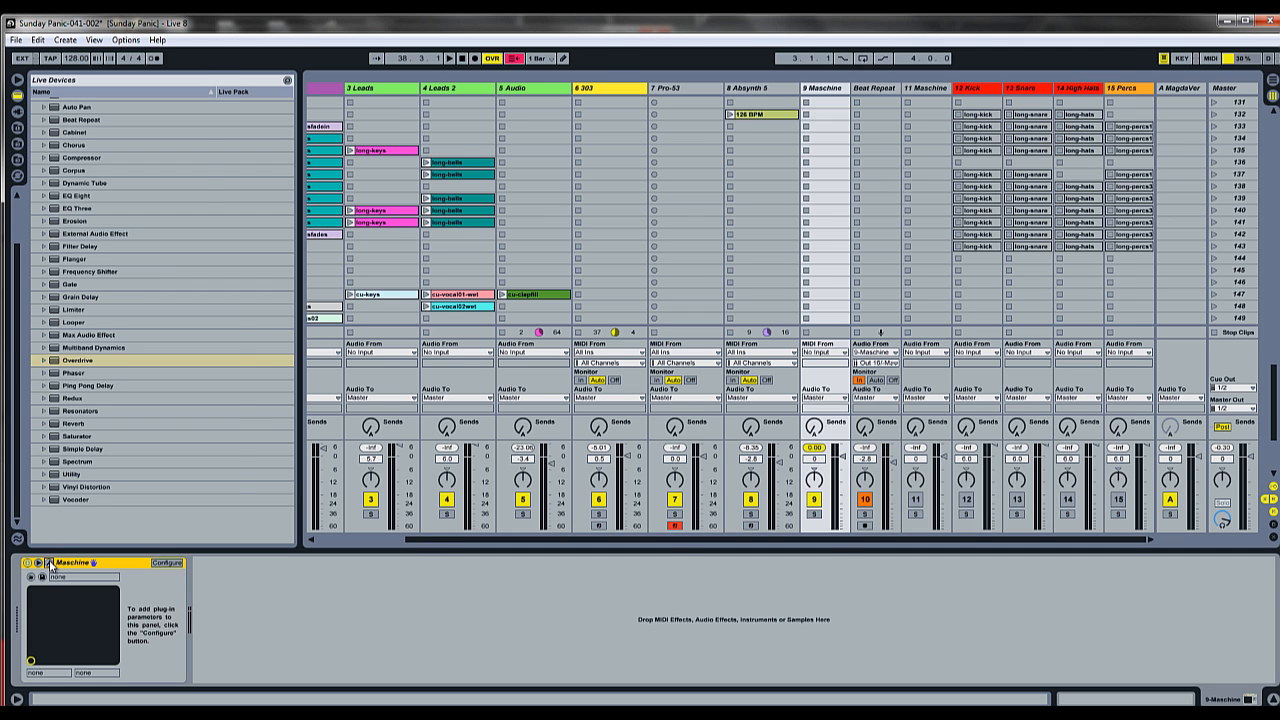
{"action": "left_click", "coordinate": [49, 564]}
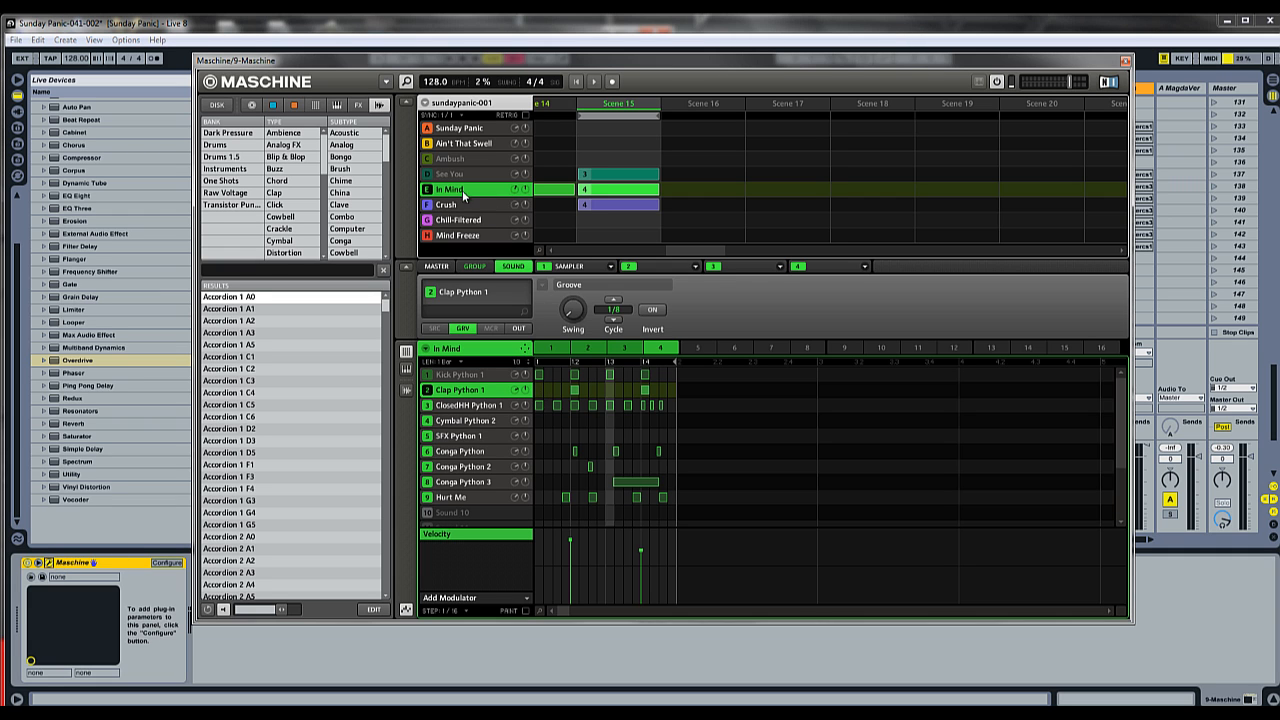
{"action": "left_click", "coordinate": [448, 205]}
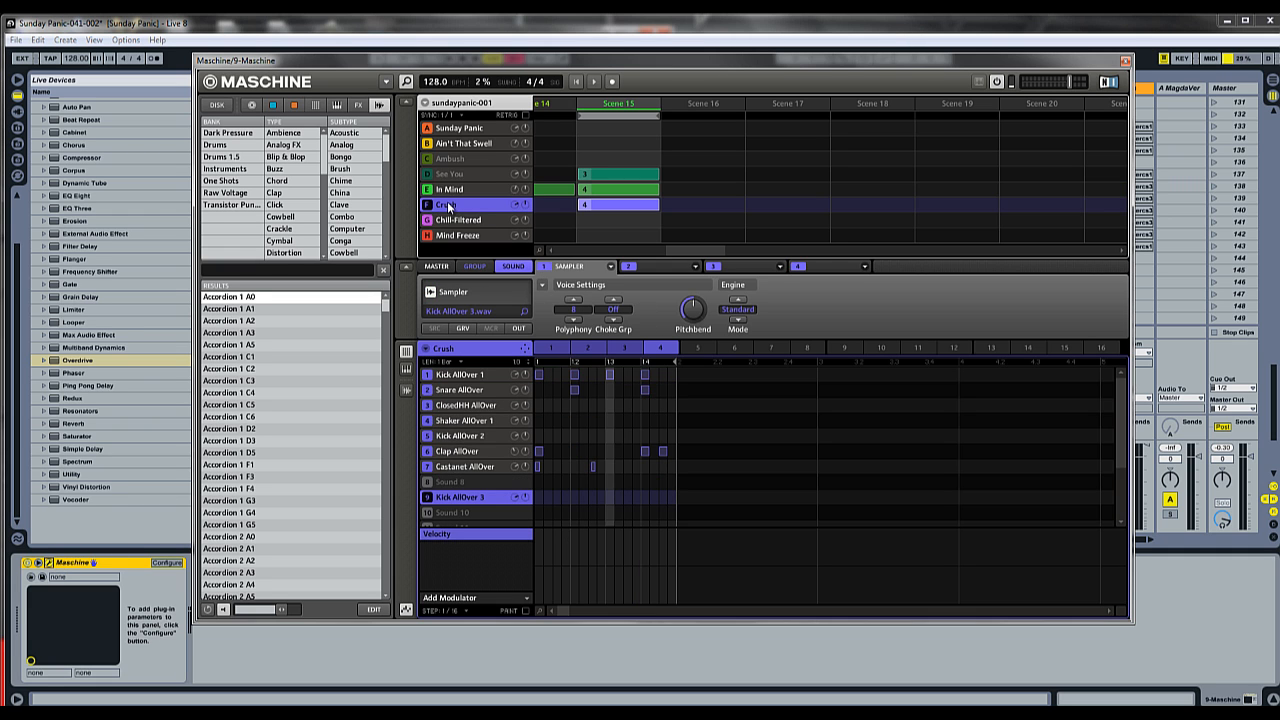
{"action": "left_click", "coordinate": [426, 374]}
{"action": "left_click", "coordinate": [1126, 62]}
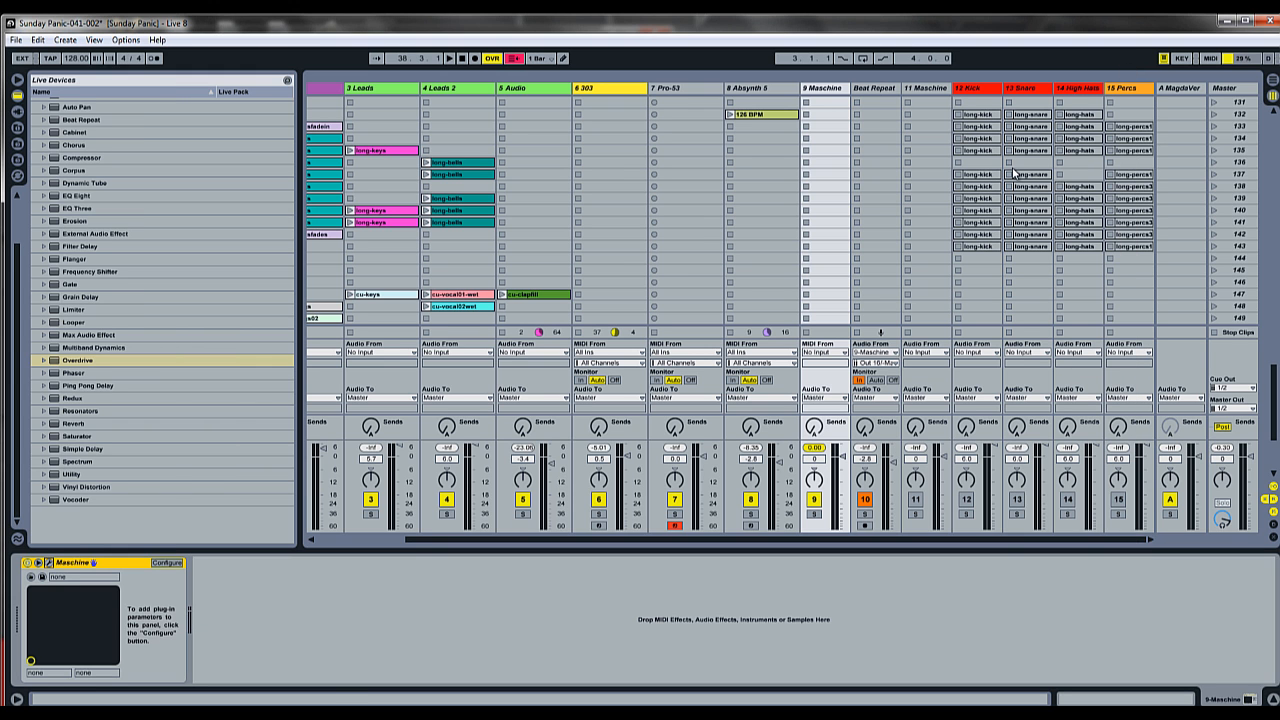
{"action": "key", "text": "space"}
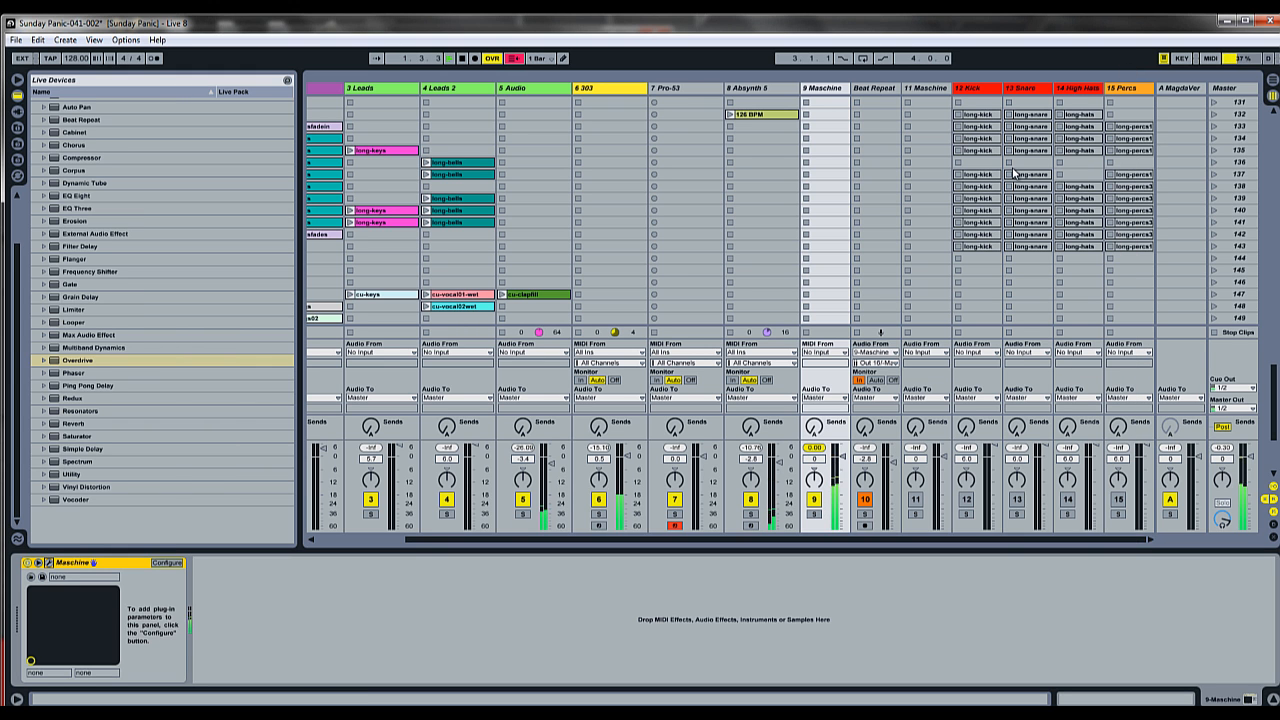
Activate the long-kick clip in scene 137 of the Kick track.
{"action": "left_click", "coordinate": [979, 174]}
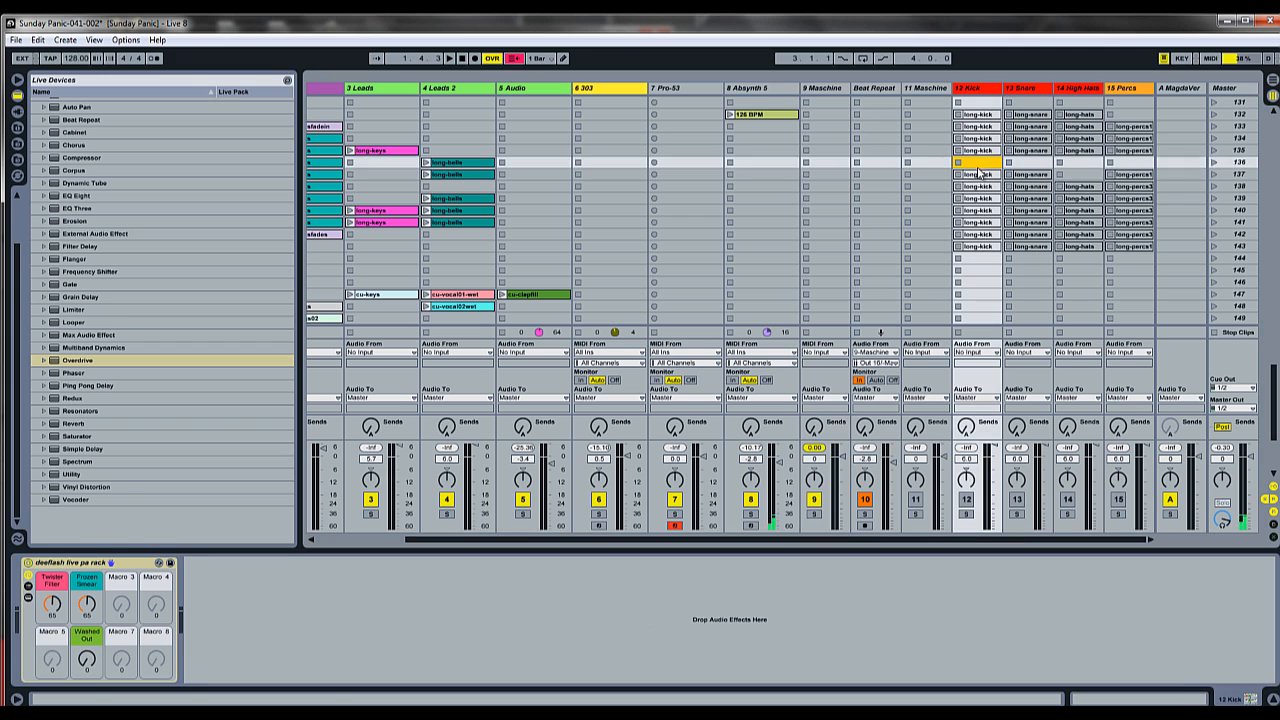
{"action": "right_click", "coordinate": [981, 176]}
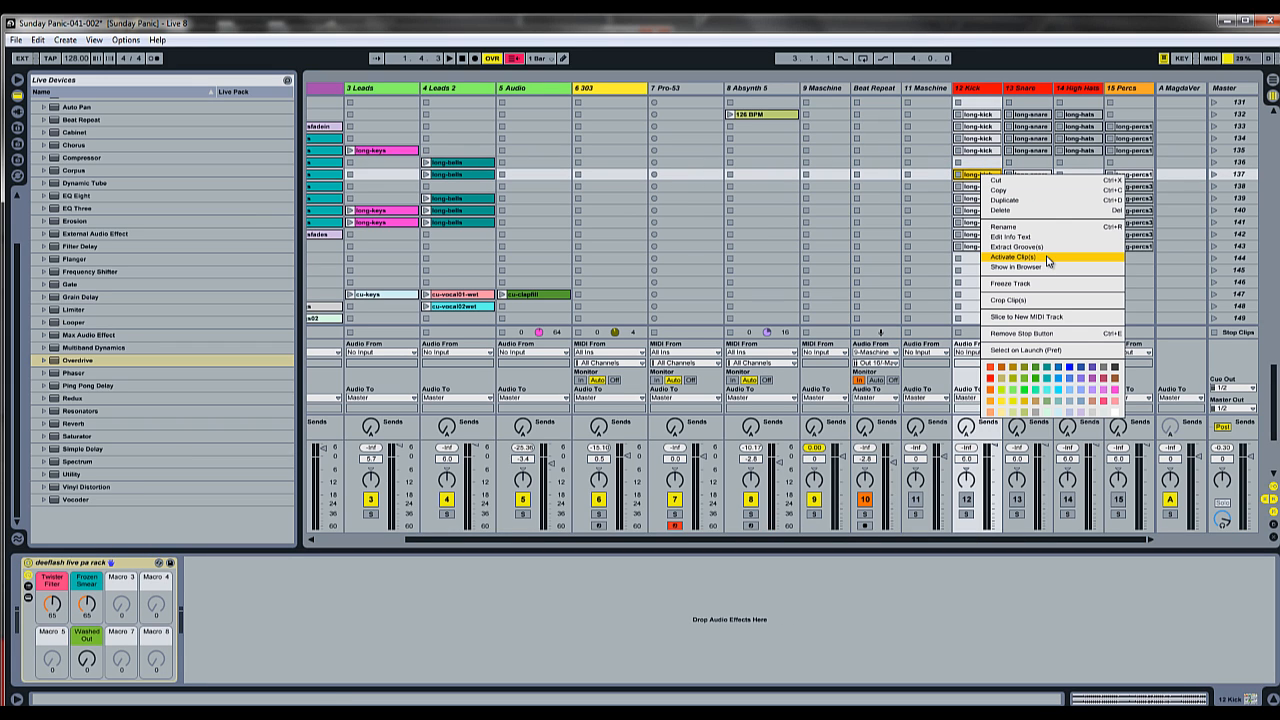
{"action": "left_click", "coordinate": [1047, 261]}
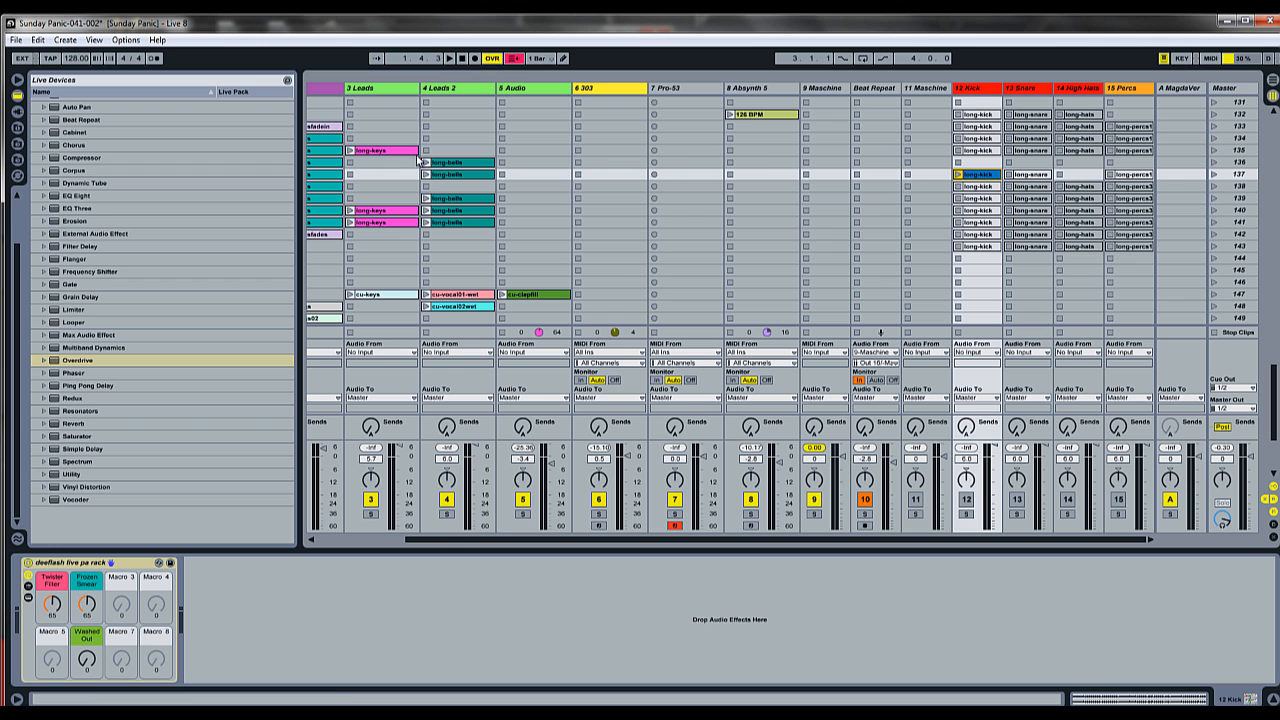
Add Overdrive to the Kick track and set its filter to 161 Hz and 6.70, Tone to 32 %, Drive to 69 % and Dry/Wet to 26 %.
{"action": "left_click_drag", "start_coordinate": [75, 361], "coordinate": [362, 605]}
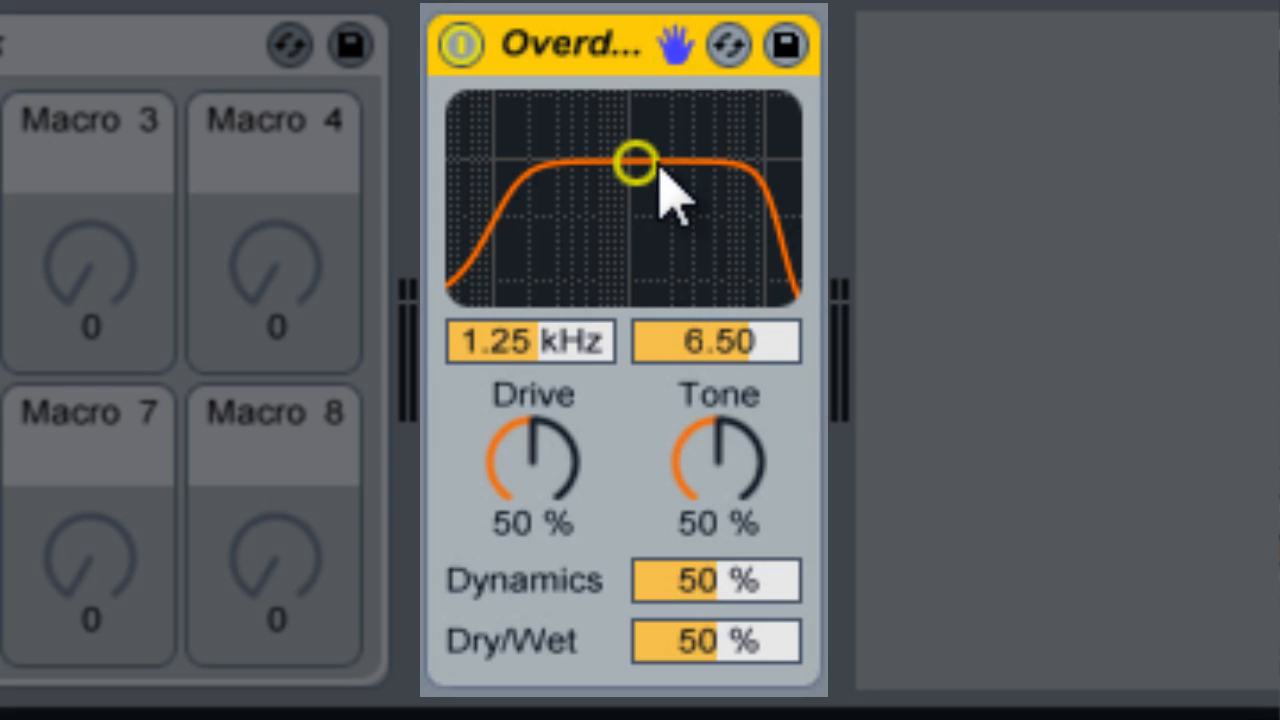
{"action": "left_click_drag", "start_coordinate": [636, 162], "coordinate": [535, 193]}
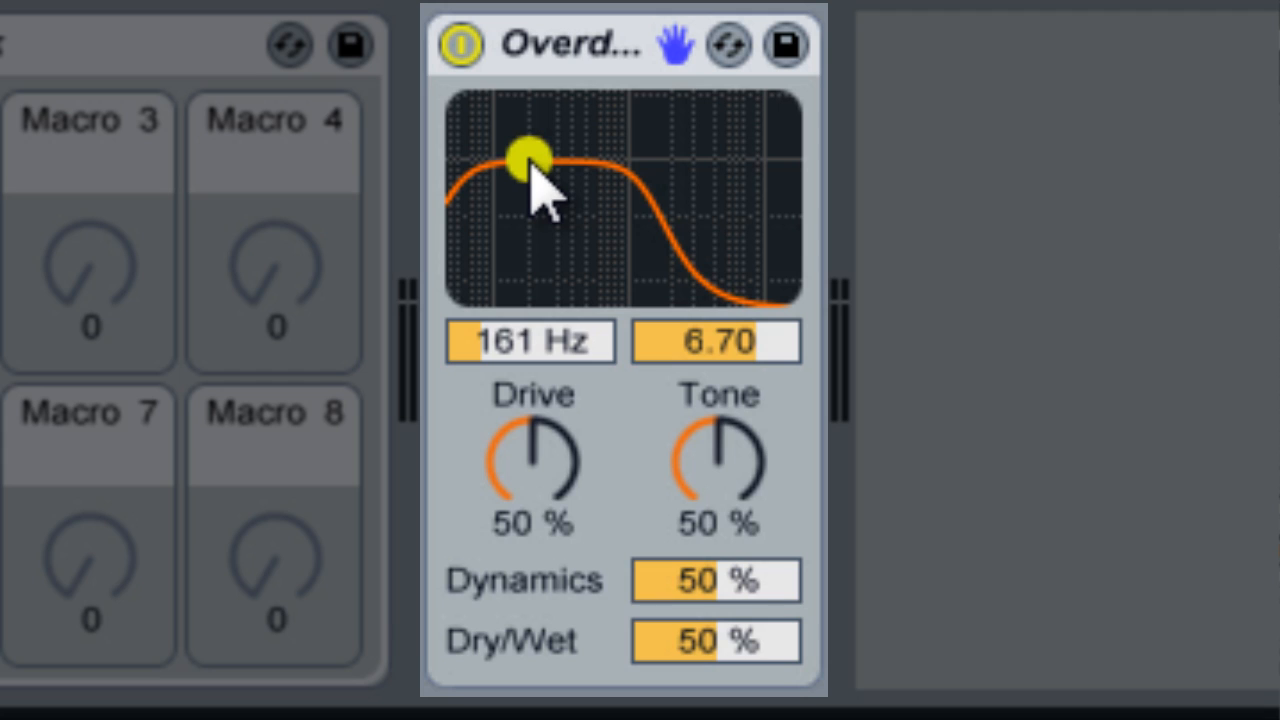
{"action": "left_click_drag", "start_coordinate": [727, 462], "coordinate": [729, 478]}
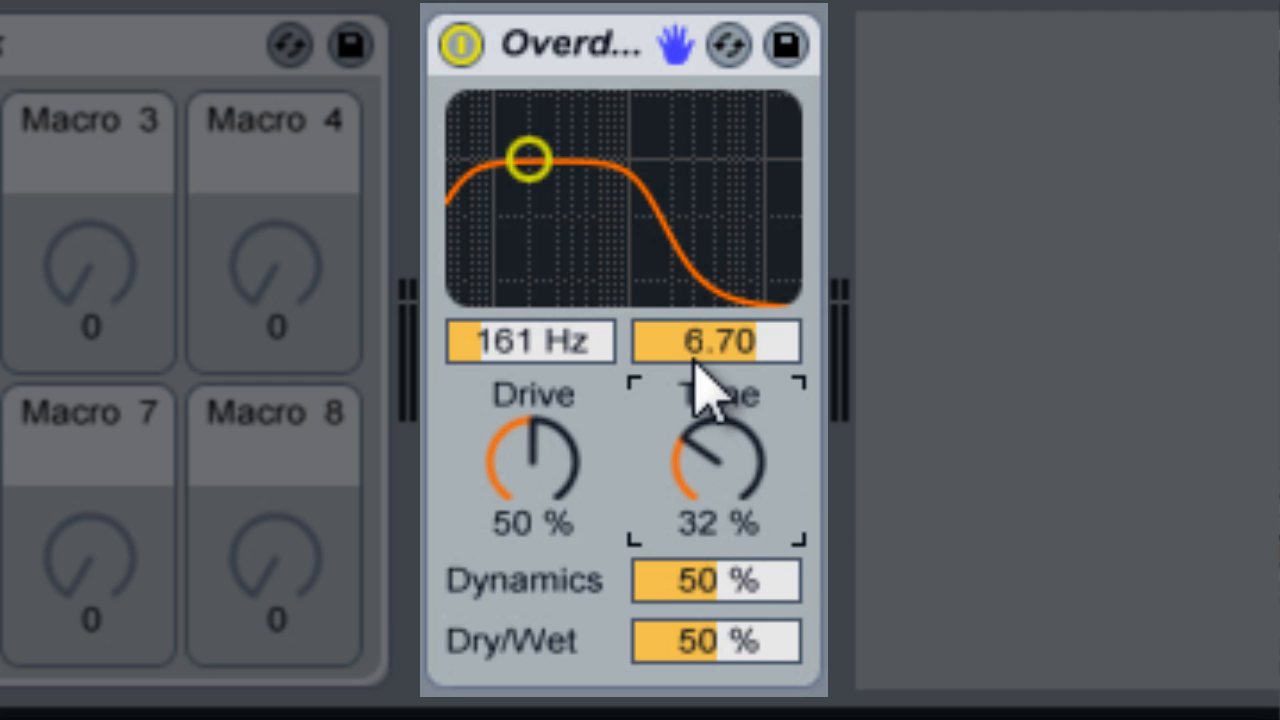
{"action": "left_click_drag", "start_coordinate": [540, 476], "coordinate": [545, 458]}
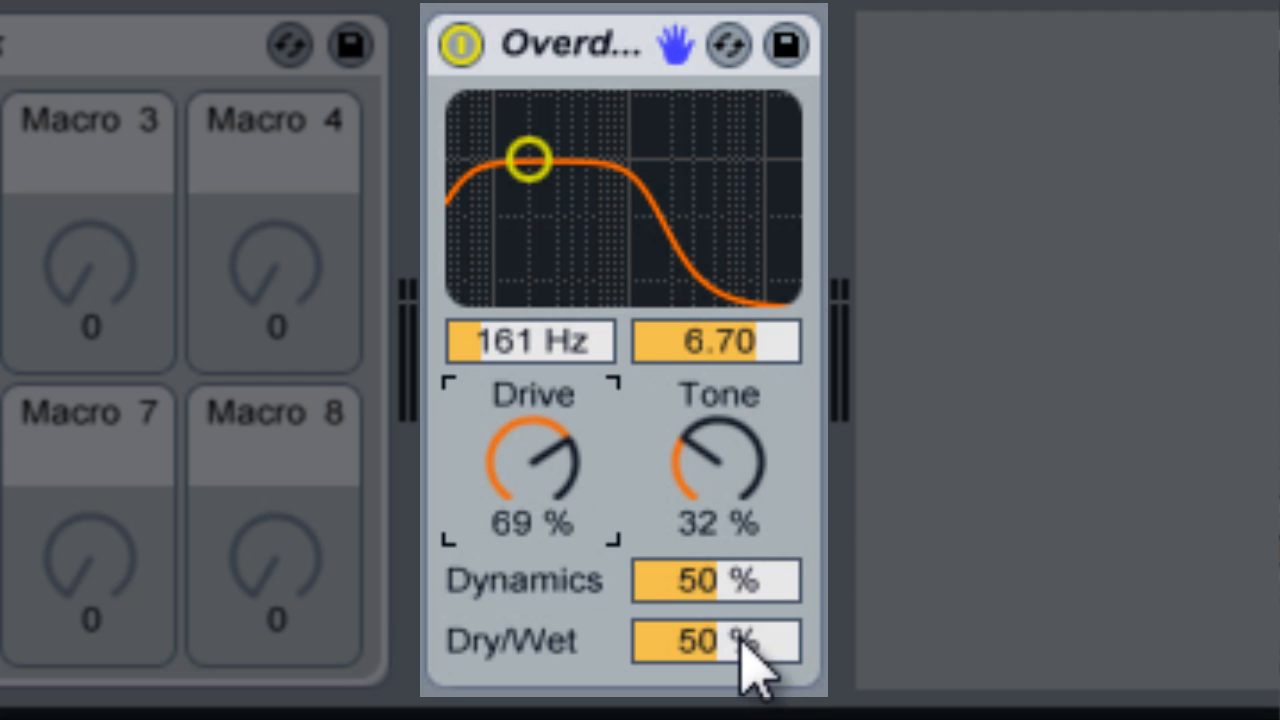
{"action": "left_click_drag", "start_coordinate": [770, 662], "coordinate": [766, 677]}
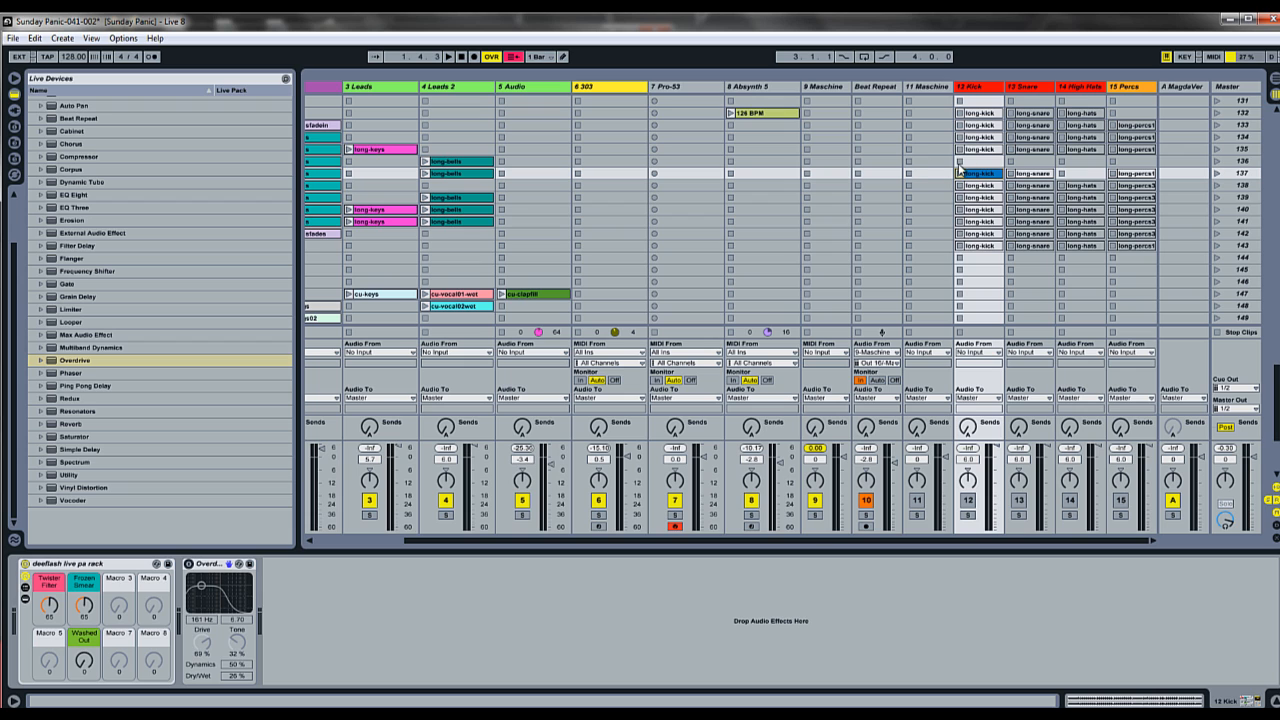
Launch the long-kick clip in scene 137, turn on the Kick track and solo it.
{"action": "left_click", "coordinate": [961, 174]}
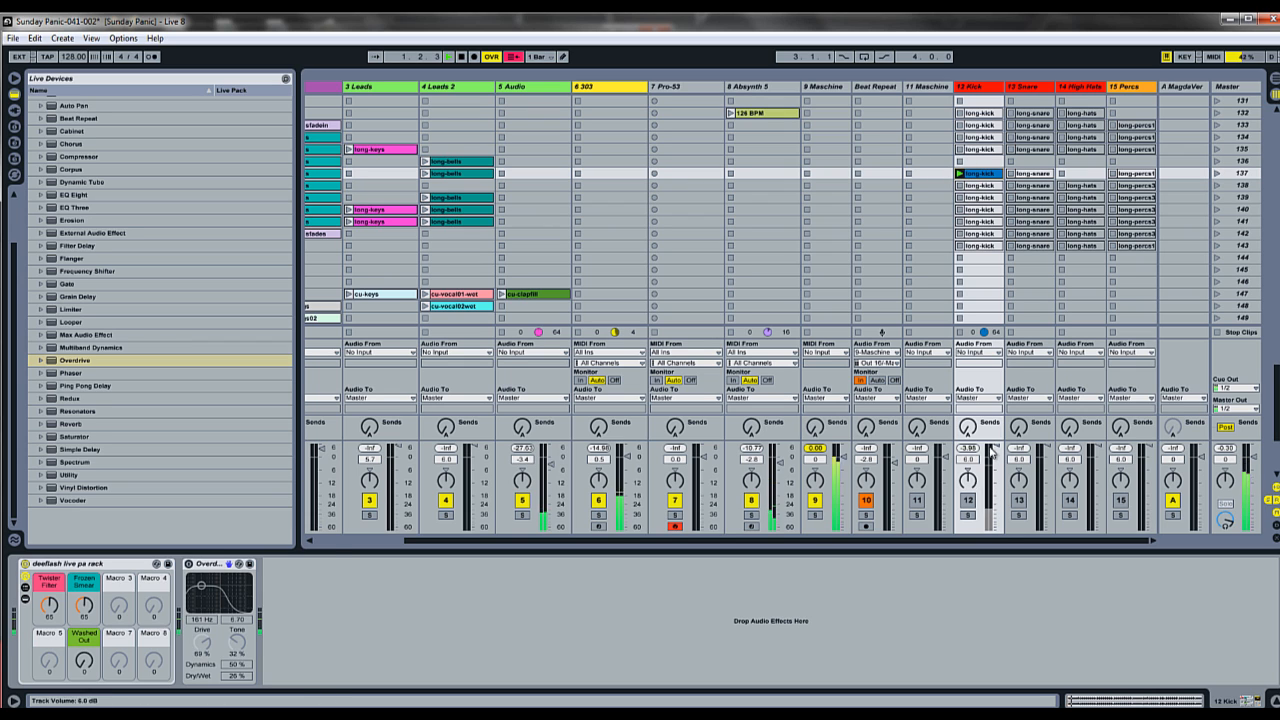
{"action": "left_click", "coordinate": [969, 502]}
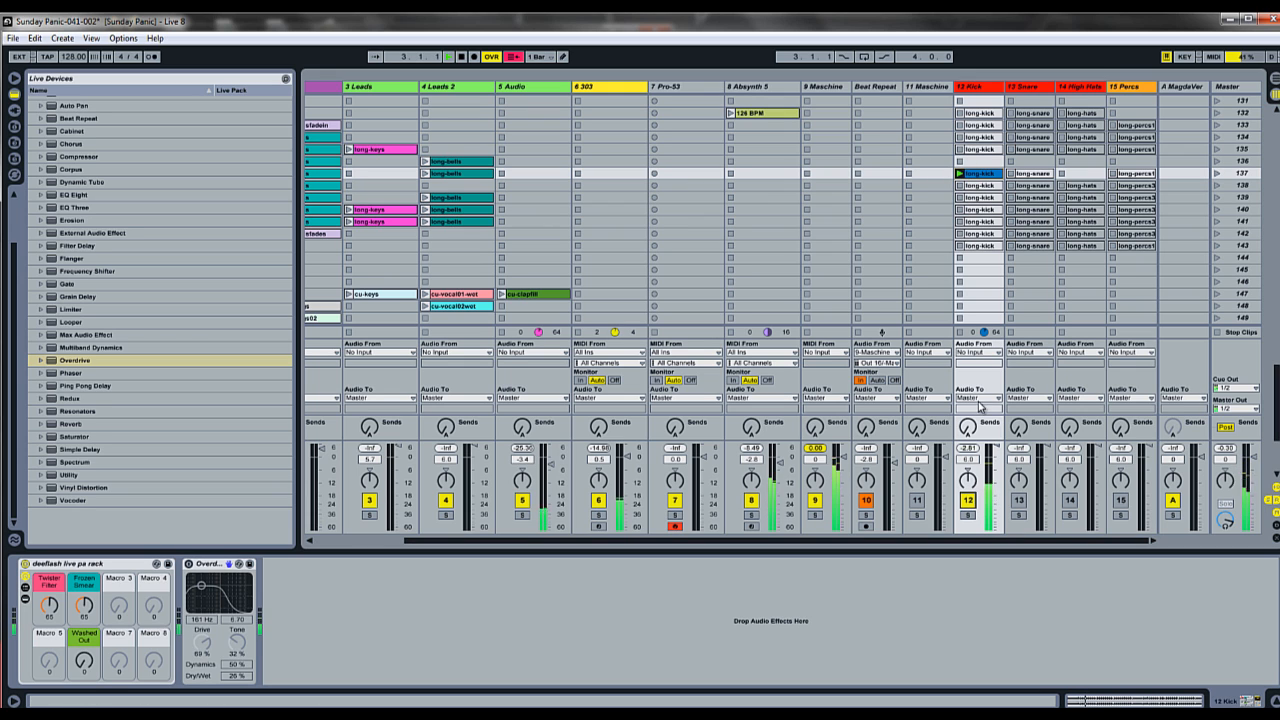
{"action": "left_click", "coordinate": [969, 515]}
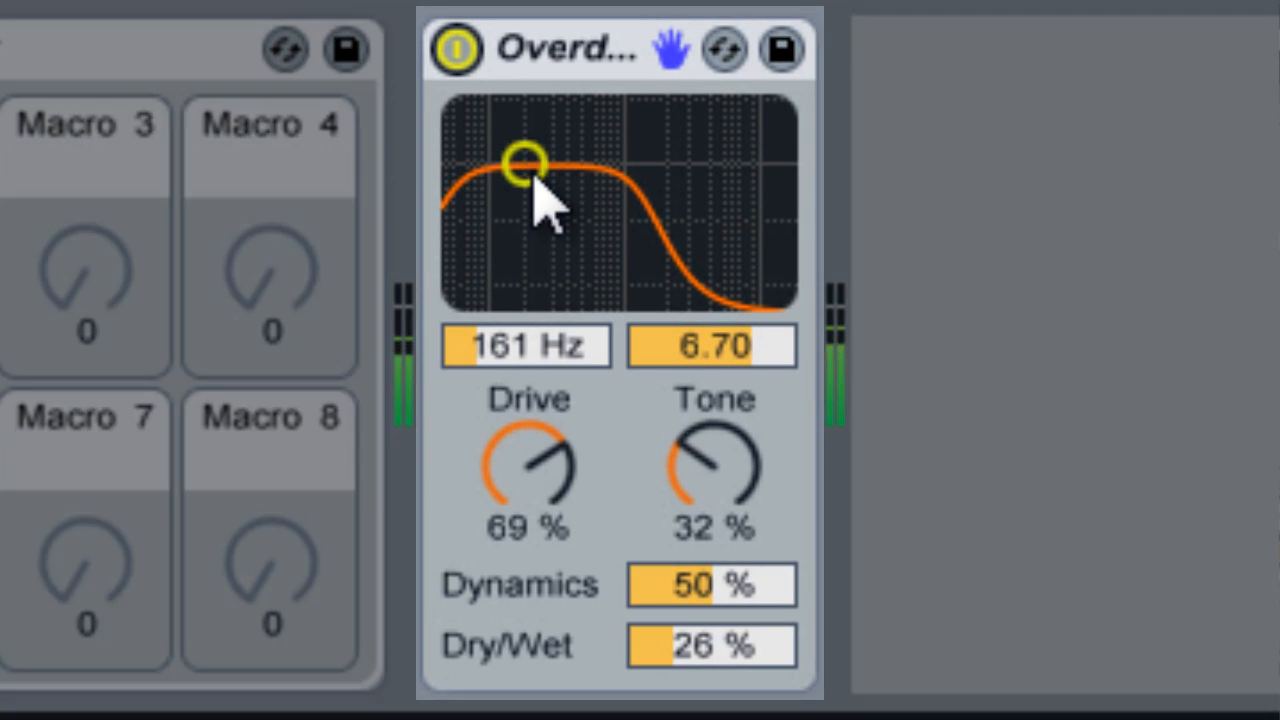
Set the kick Overdrive's filter to 50.0 Hz and 6.17, and both Dynamics and Dry/Wet to 25 %.
{"action": "left_click_drag", "start_coordinate": [278, 490], "coordinate": [271, 495]}
{"action": "left_click_drag", "start_coordinate": [501, 175], "coordinate": [480, 206]}
{"action": "left_click_drag", "start_coordinate": [729, 591], "coordinate": [729, 592]}
{"action": "left_click_drag", "start_coordinate": [733, 643], "coordinate": [748, 632]}
Bypass the kick's Overdrive and re-enable it to compare the dry and driven sound.
{"action": "left_click", "coordinate": [584, 46]}
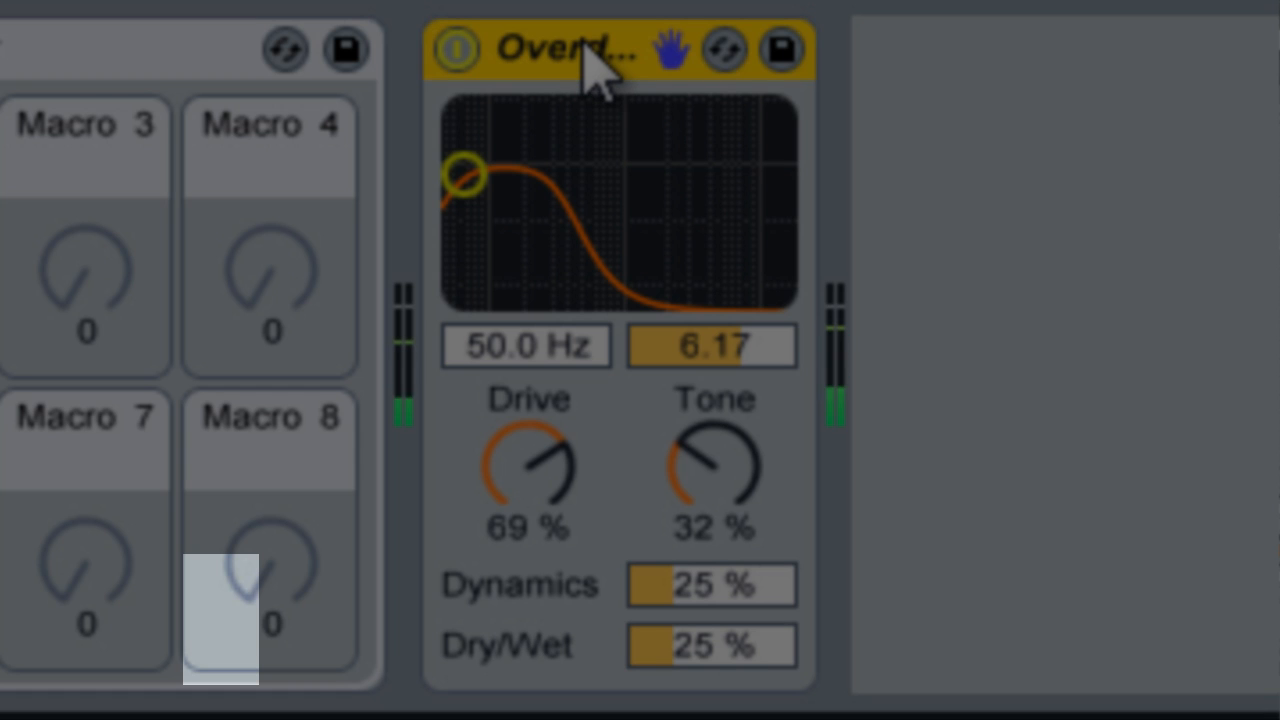
{"action": "left_click", "coordinate": [456, 48]}
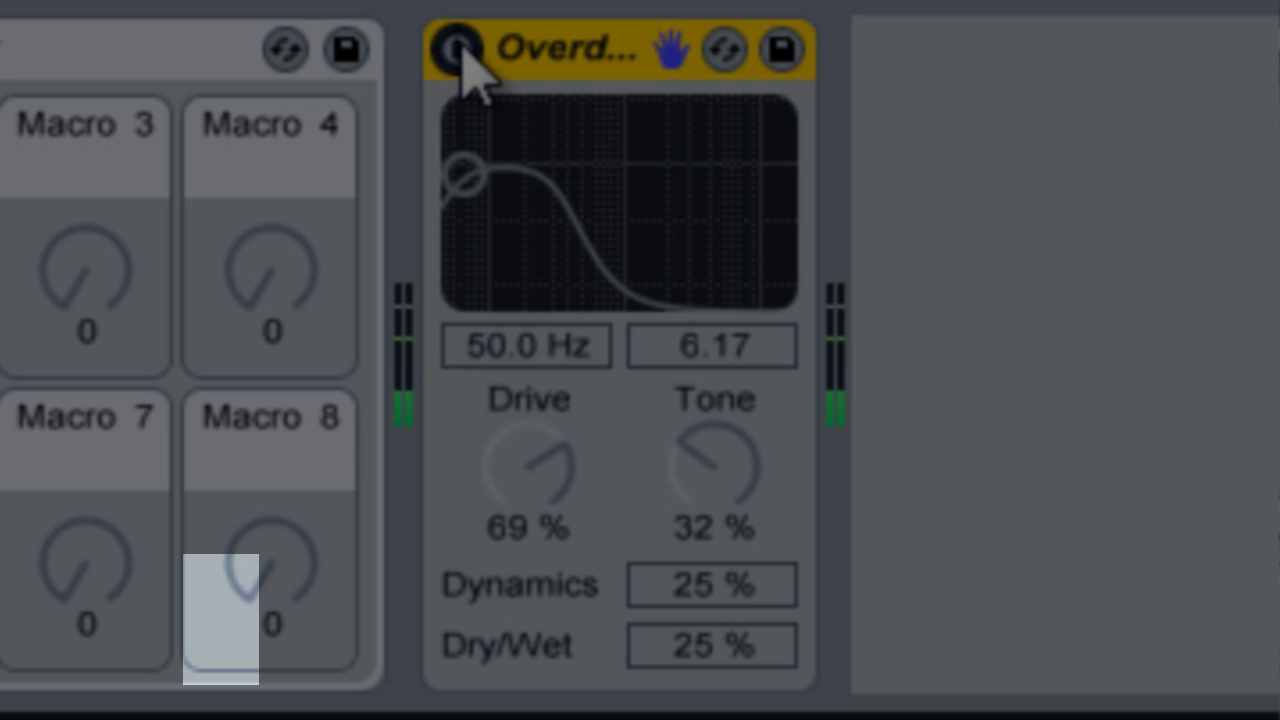
{"action": "left_click", "coordinate": [458, 50]}
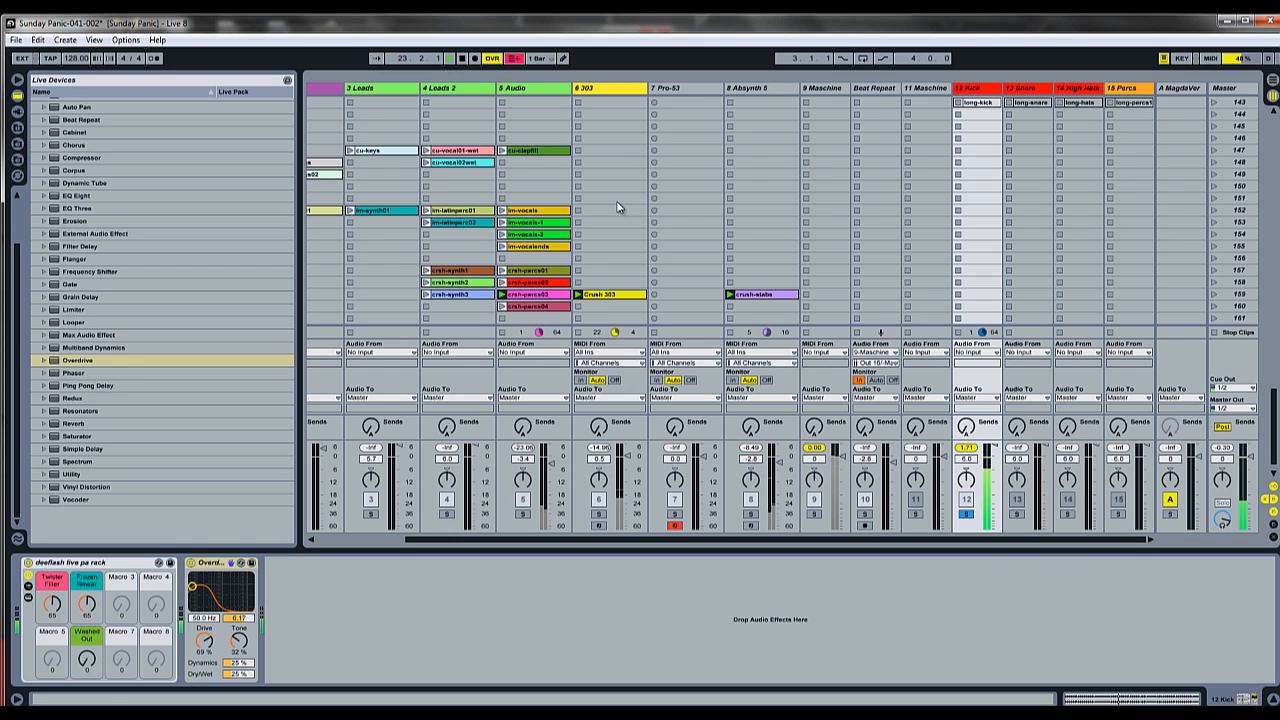
Unsolo the Kick track to hear it within the full set, and stop playback.
{"action": "left_click", "coordinate": [966, 514]}
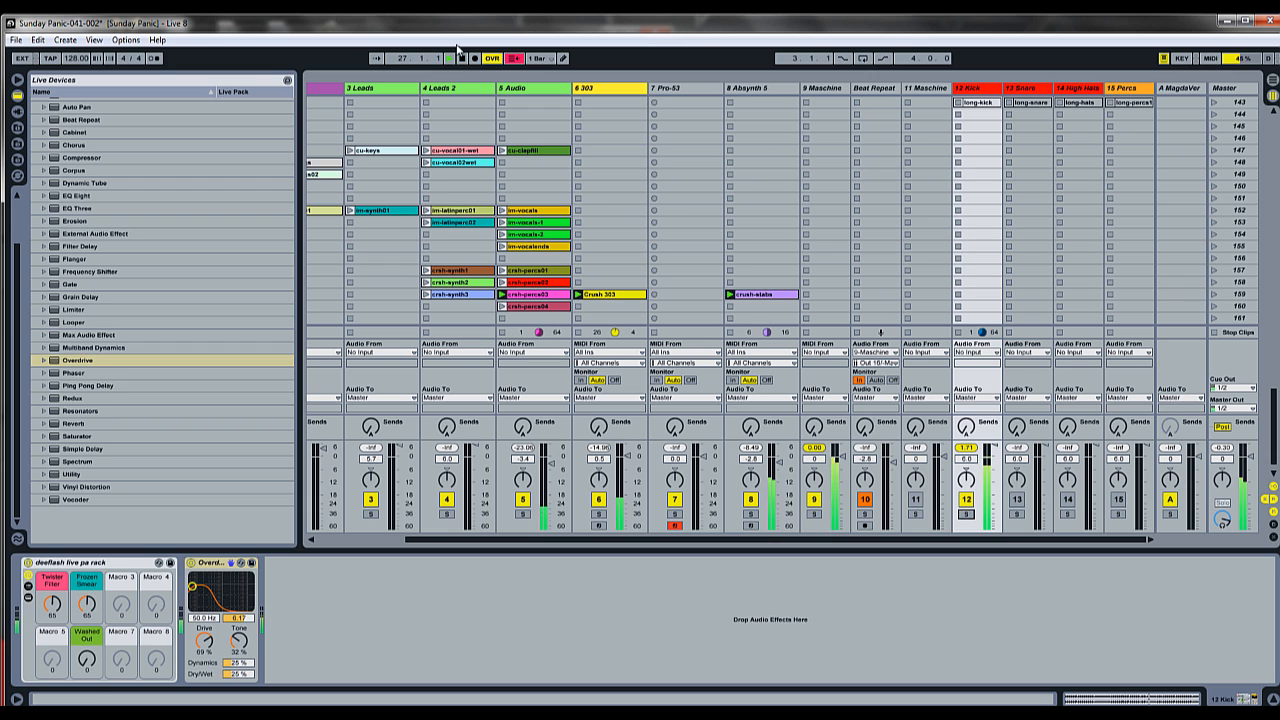
{"action": "left_click", "coordinate": [461, 60]}
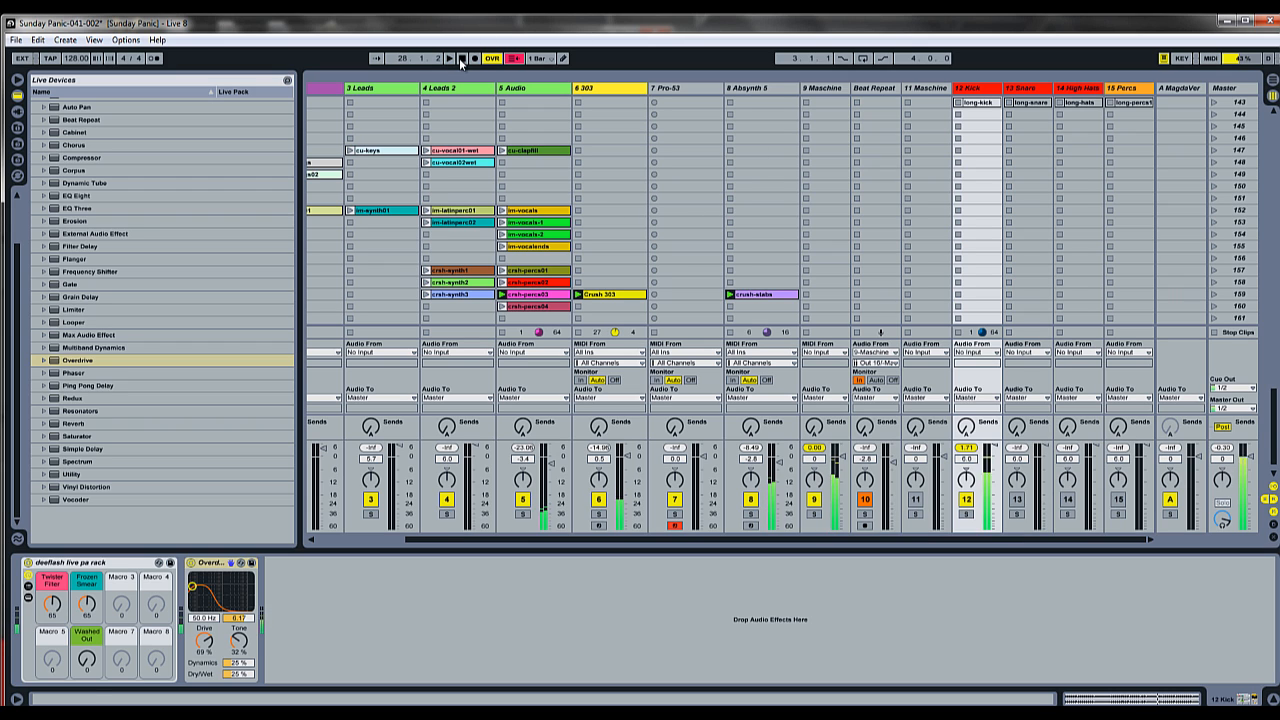